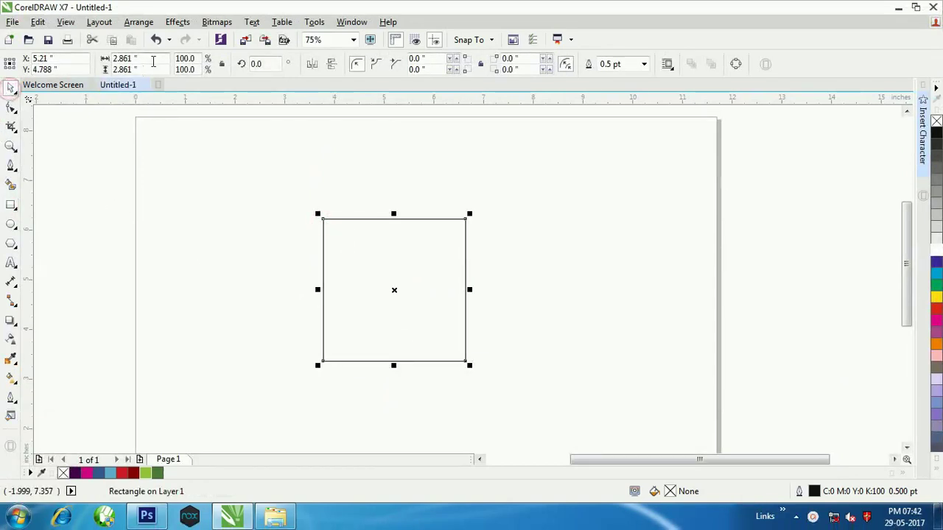
Rotate the square by 45 degrees so it stands as a diamond
click(125, 58)
click(256, 64)
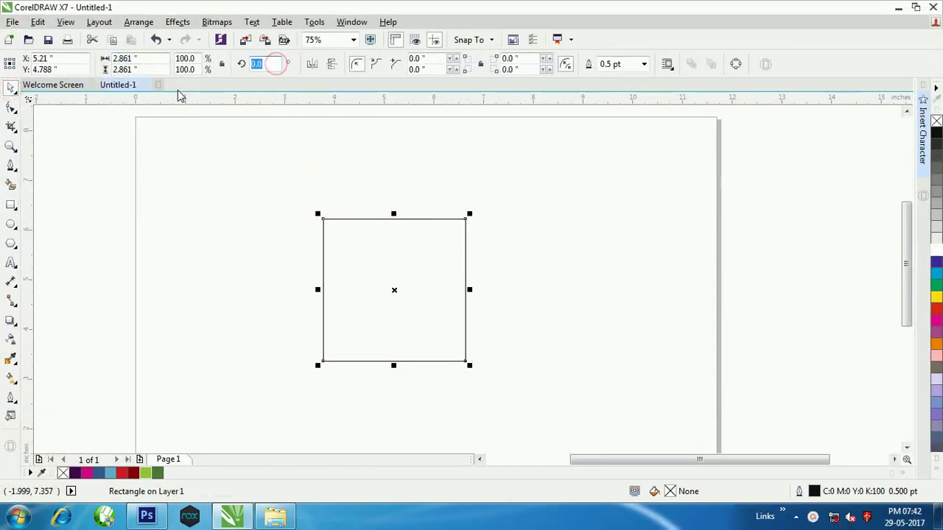
text(45)
key(Return)
Draw a looping Pen curve from the diamond's upper-left edge via the upper-right edge and back, ending at the diamond's right corner
scroll(408, 229, up, 2)
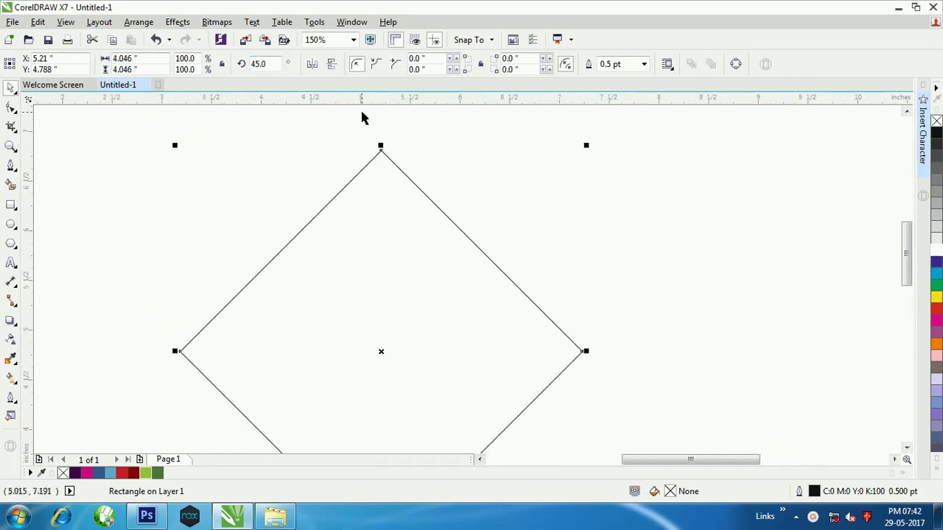
click(127, 256)
key(F5)
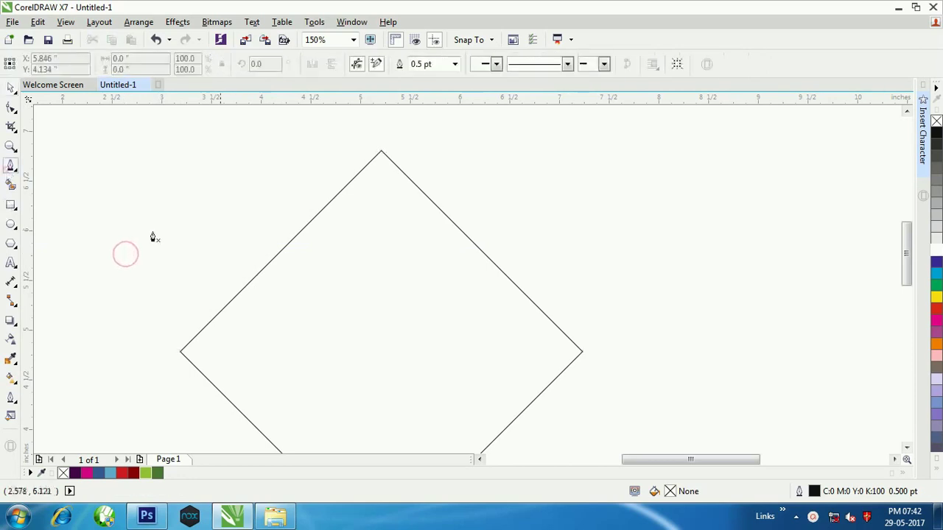
click(279, 257)
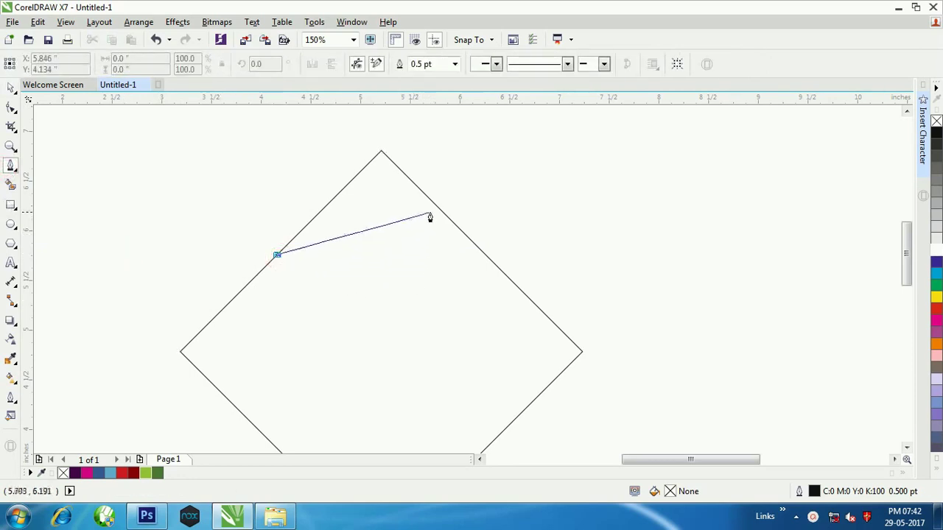
drag(436, 206, 397, 159)
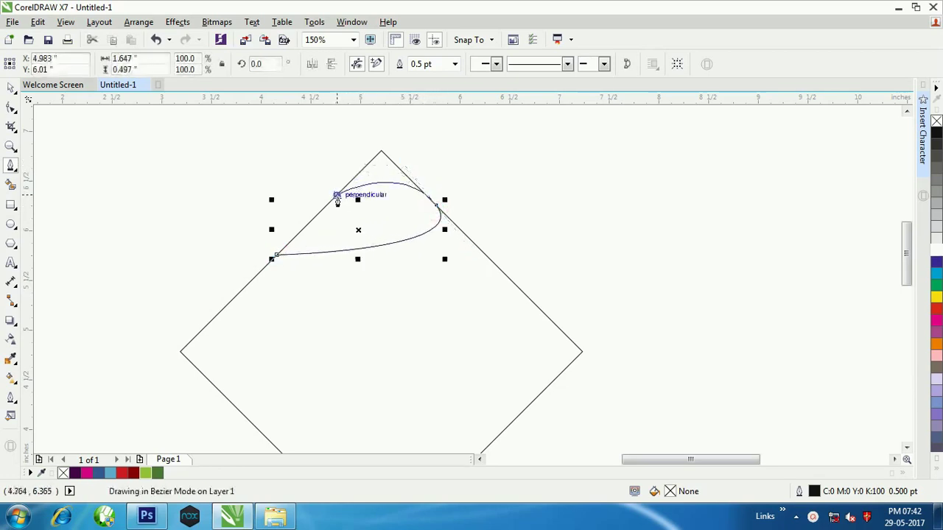
drag(337, 196, 374, 252)
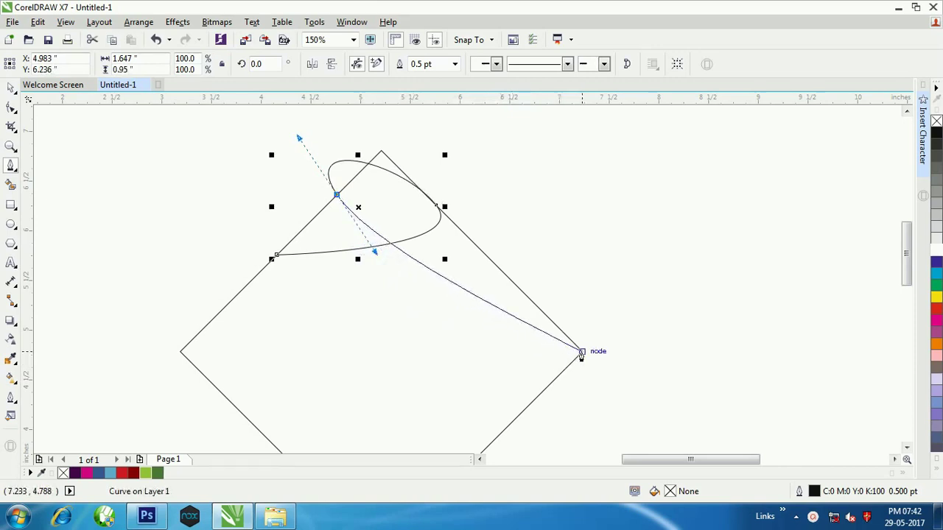
drag(581, 353, 759, 387)
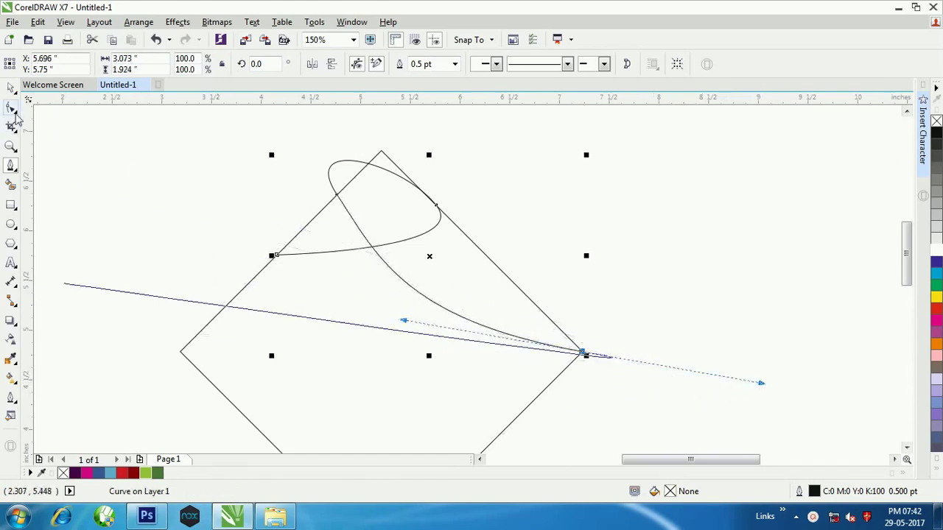
click(11, 88)
scroll(290, 239, down, 2)
scroll(296, 240, up, 2)
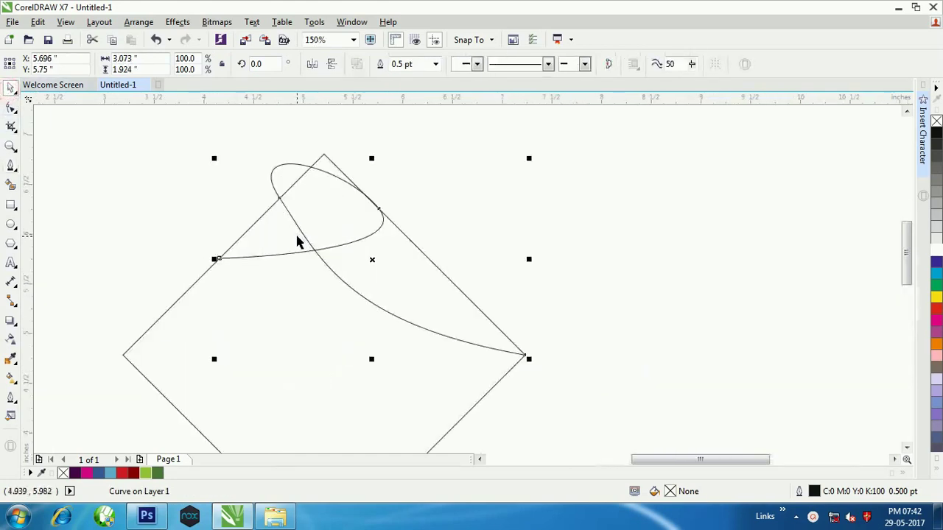
Delete the curve's intermediate node on the diamond's upper-left edge, keeping the node on the upper-right edge
click(11, 108)
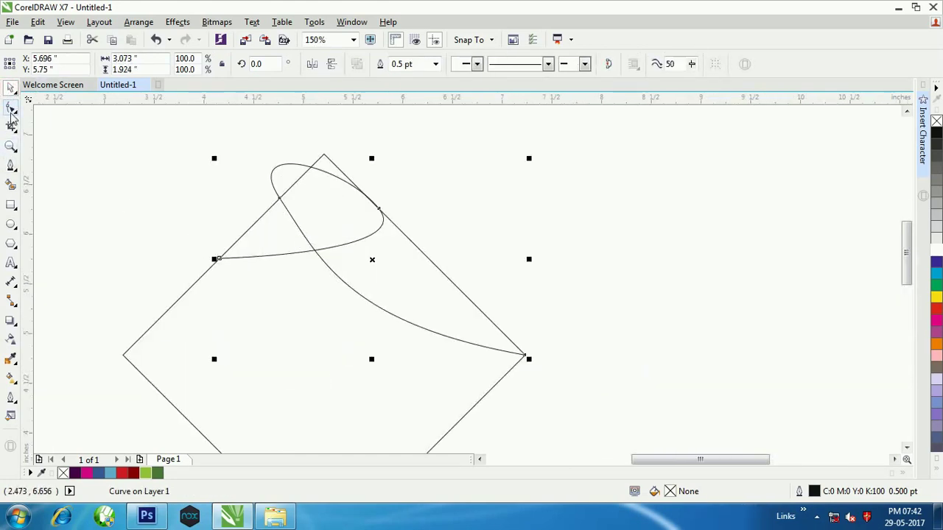
double_click(279, 198)
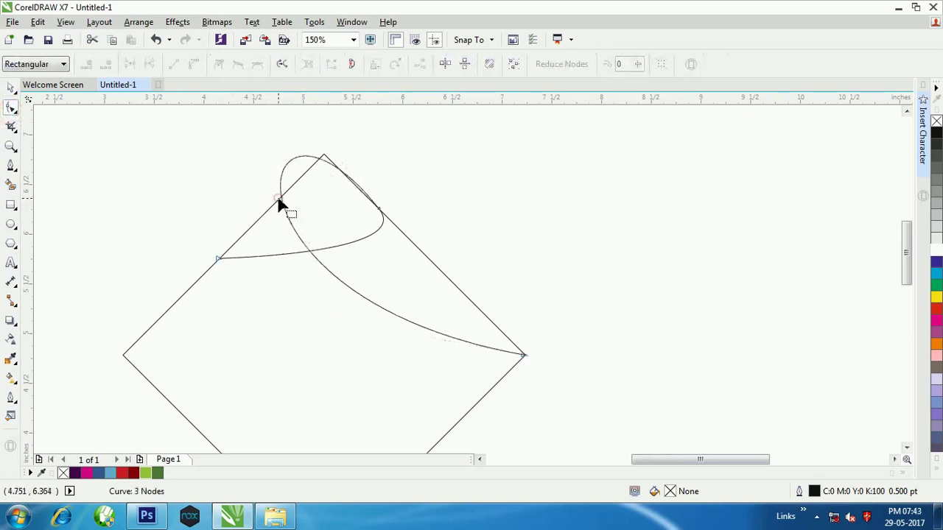
double_click(378, 211)
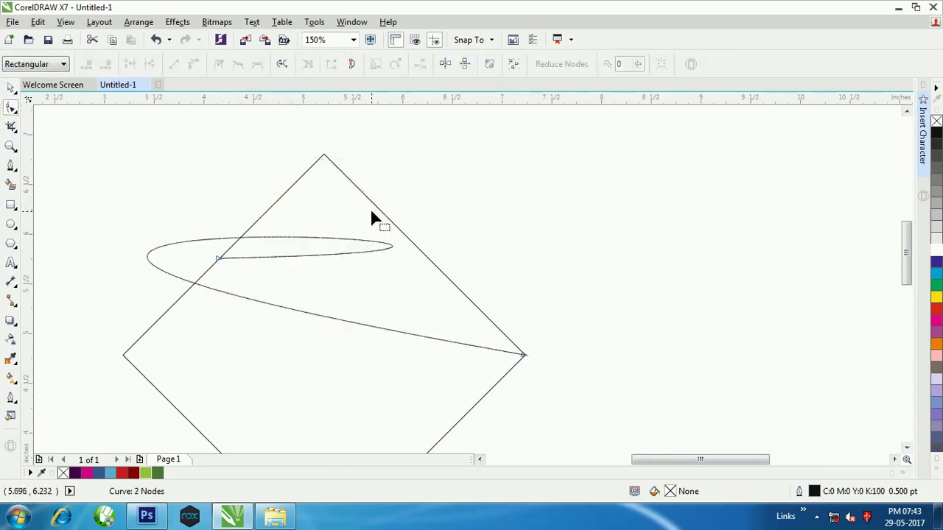
double_click(372, 212)
scroll(381, 243, down, 2)
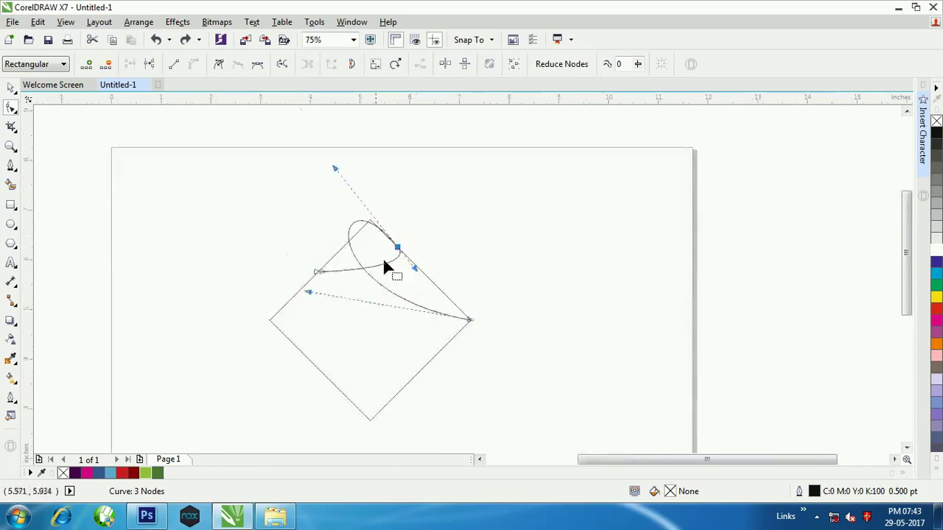
Adjust the handles of the curve's middle node to form a smaller, rounder loop inside the diamond's top corner
scroll(350, 196, up, 2)
drag(318, 145, 351, 198)
scroll(357, 266, down, 2)
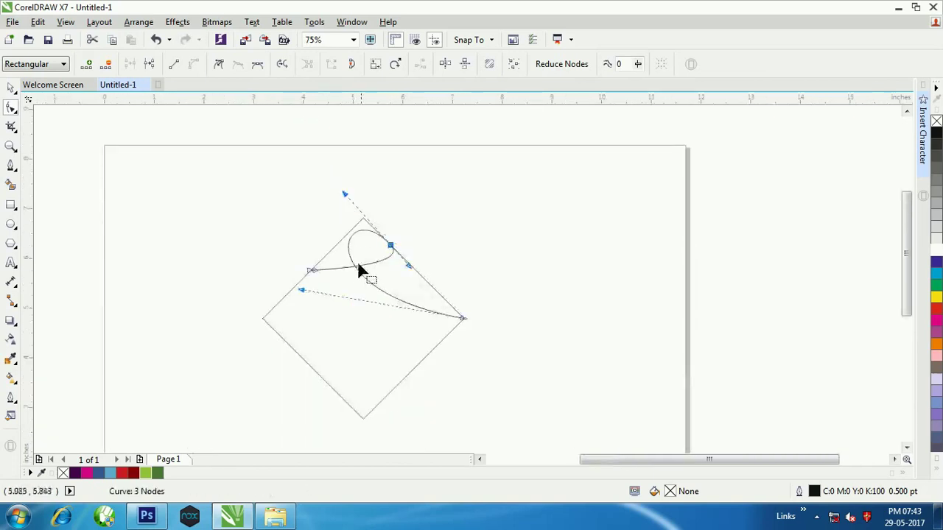
scroll(406, 253, up, 4)
drag(419, 248, 369, 206)
drag(443, 292, 487, 348)
scroll(420, 254, down, 2)
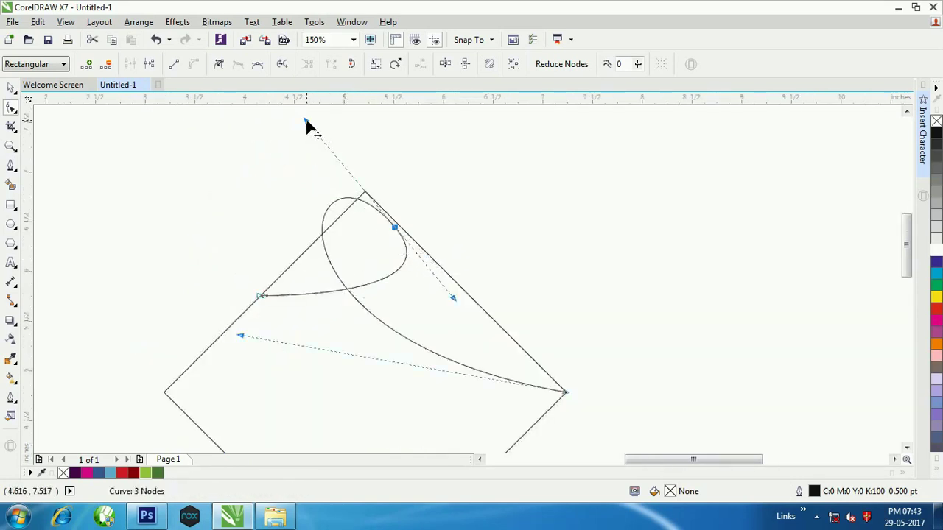
drag(306, 121, 326, 162)
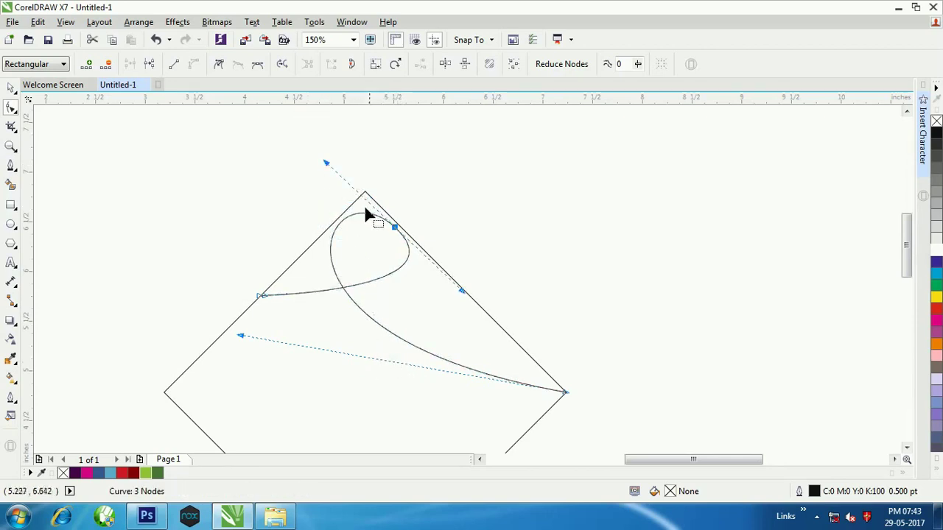
Move the curve's middle node onto the diamond's upper-right edge so the loop touches both upper edges
scroll(371, 206, up, 4)
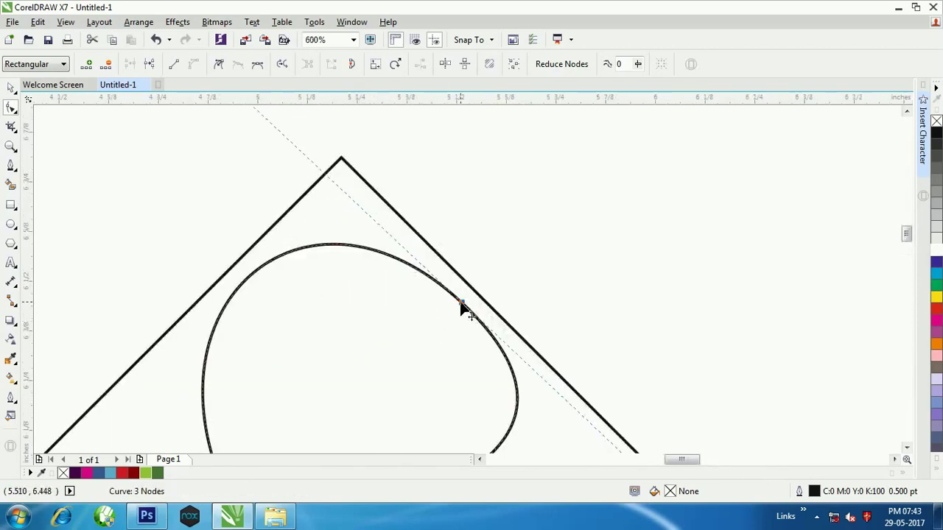
drag(461, 309, 457, 279)
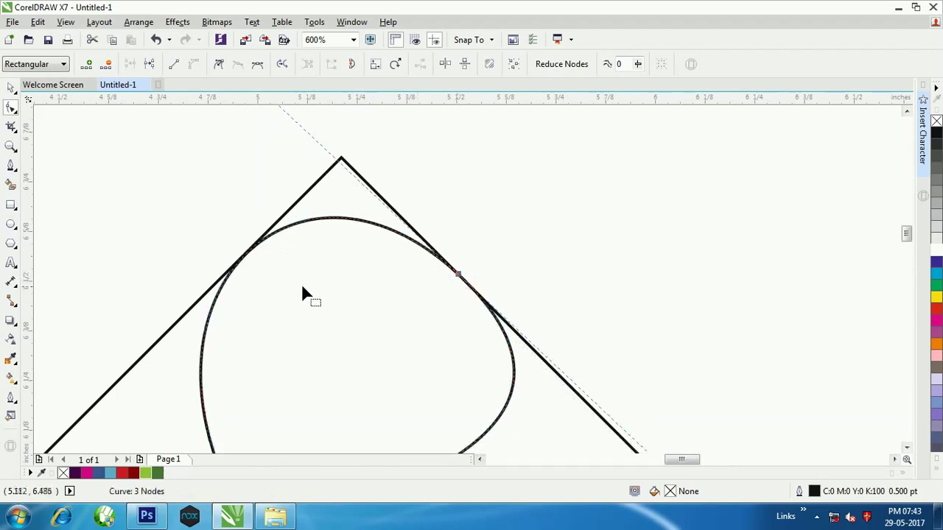
scroll(259, 252, down, 4)
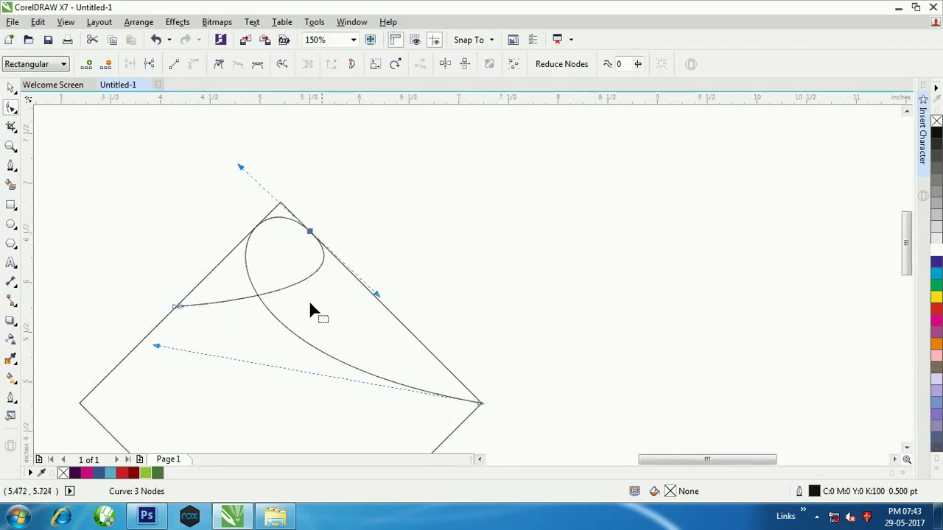
scroll(309, 309, down, 4)
scroll(326, 330, up, 4)
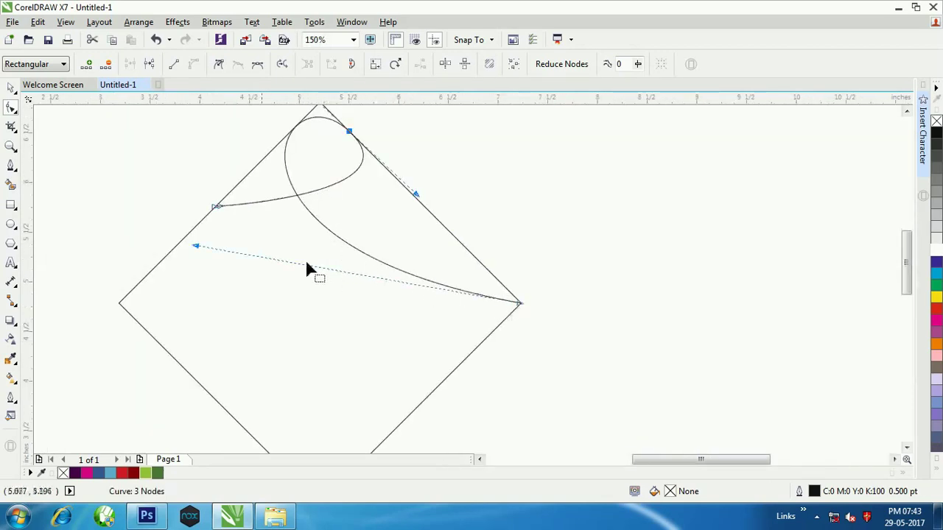
Move the looped curve off the diamond to inspect it on its own, and undo the move
click(11, 89)
scroll(147, 267, down, 4)
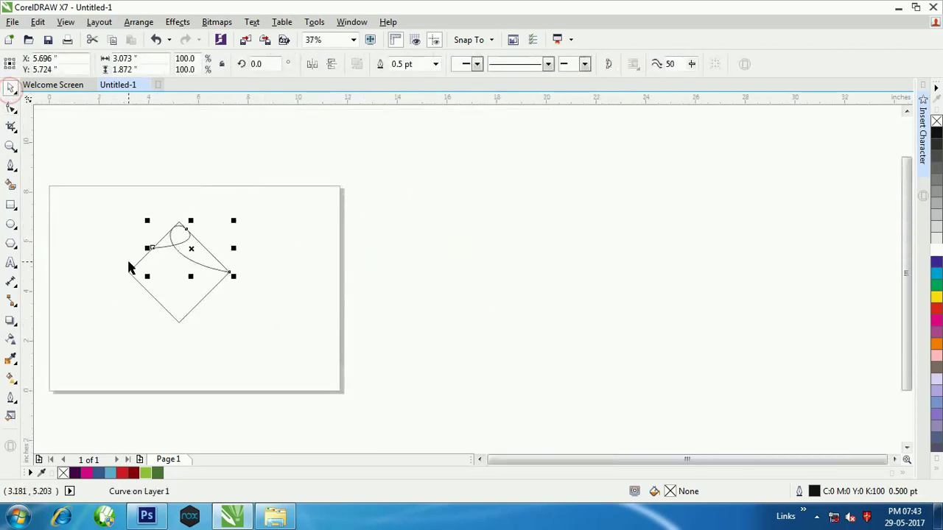
scroll(190, 257, up, 2)
drag(194, 243, 372, 206)
scroll(372, 183, up, 4)
scroll(317, 214, down, 4)
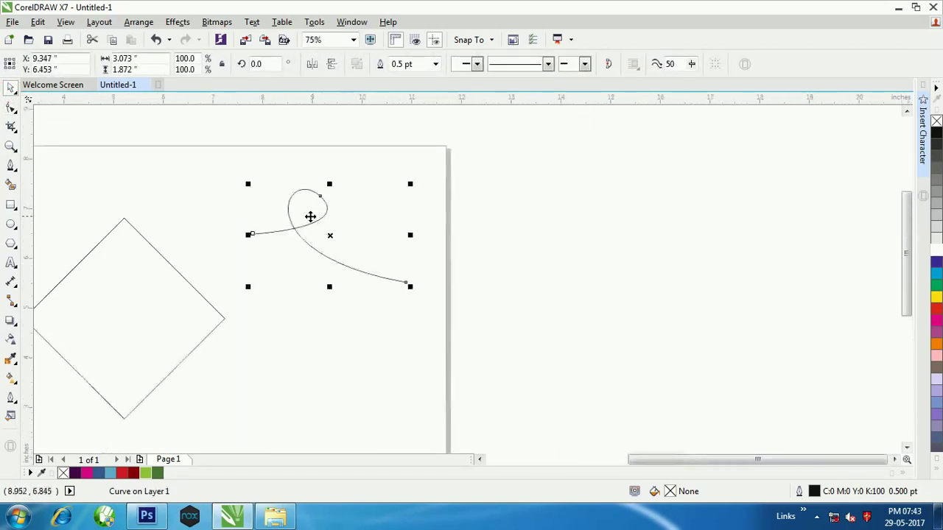
scroll(285, 234, up, 2)
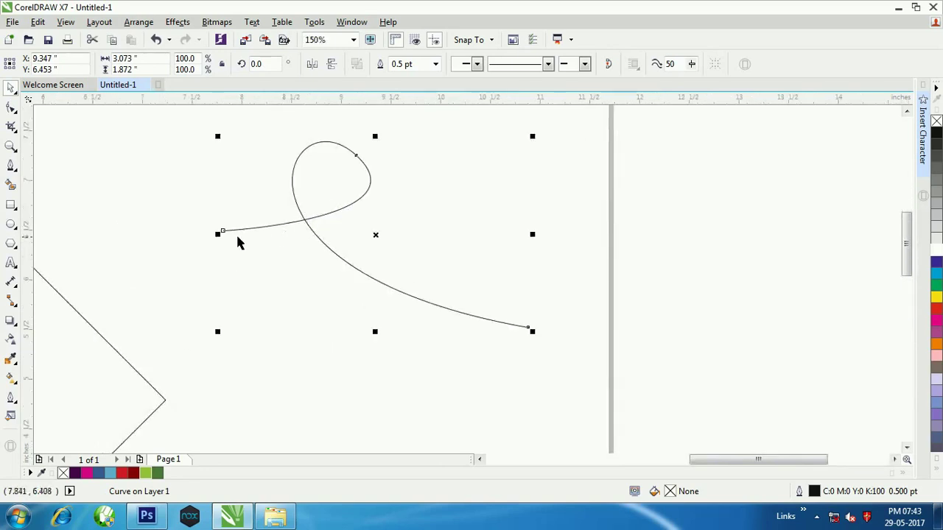
scroll(435, 239, down, 2)
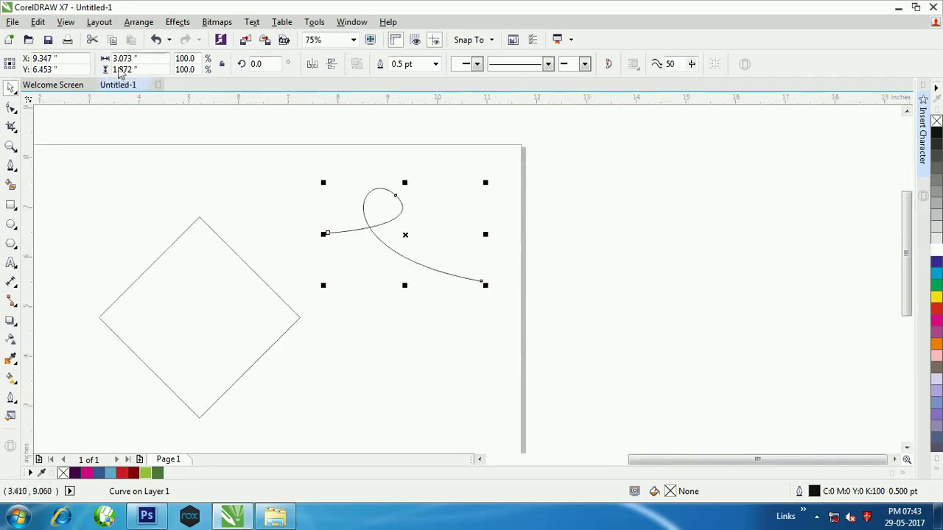
click(156, 40)
scroll(111, 308, up, 2)
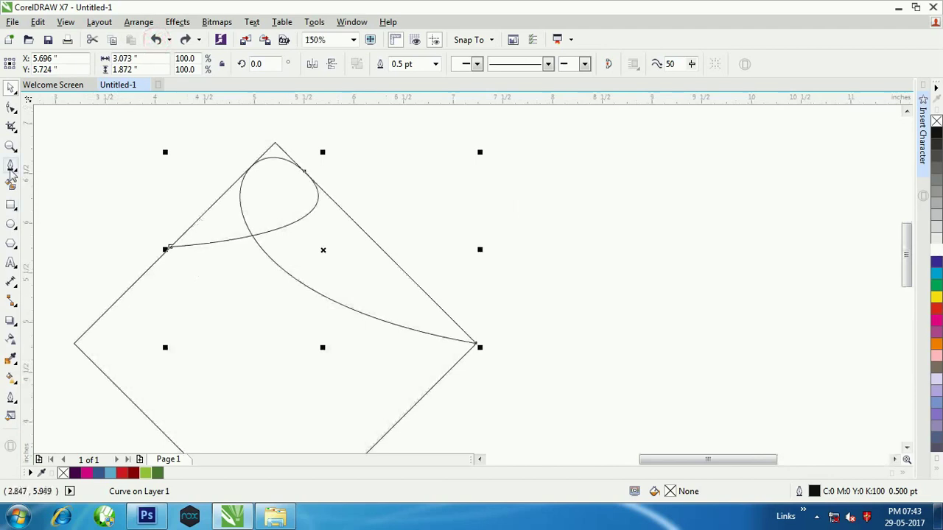
Move the curve's start node from the upper-left edge to the diamond's left corner
click(11, 108)
drag(171, 252, 74, 346)
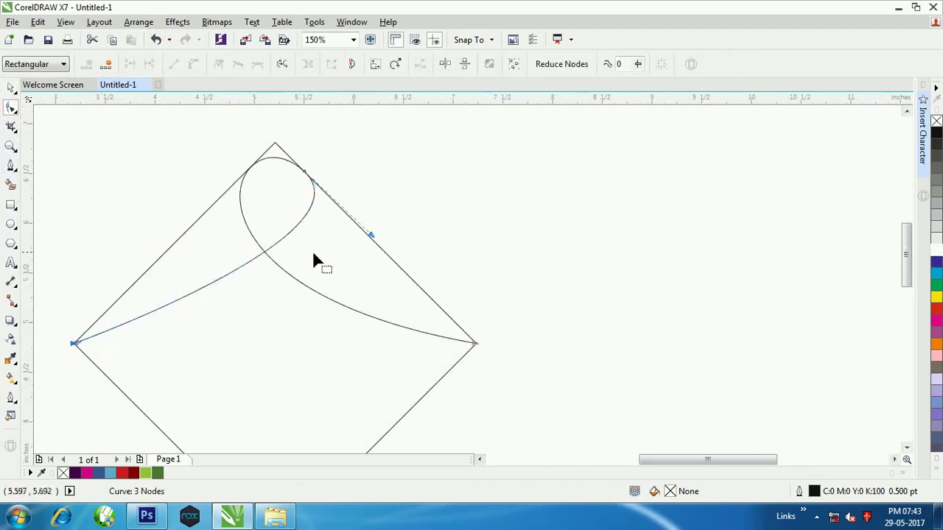
scroll(312, 251, down, 2)
scroll(257, 303, up, 2)
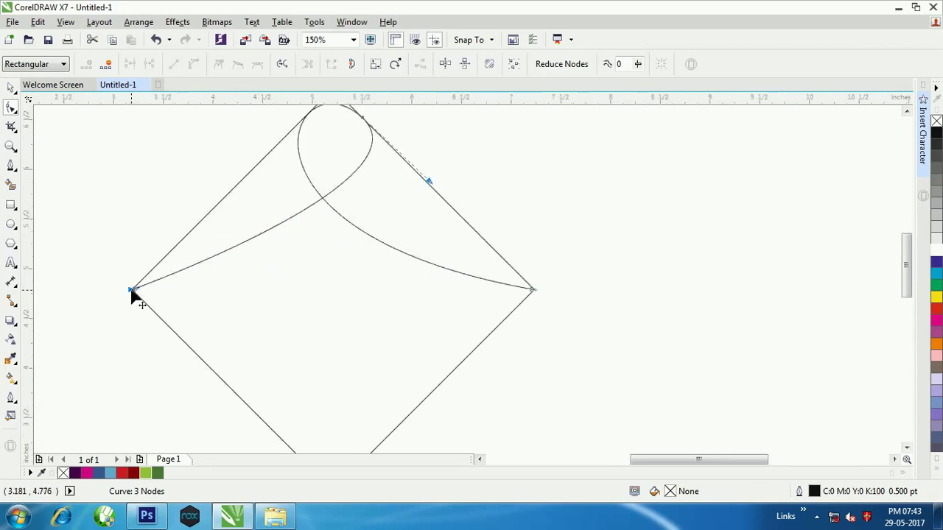
scroll(148, 283, down, 2)
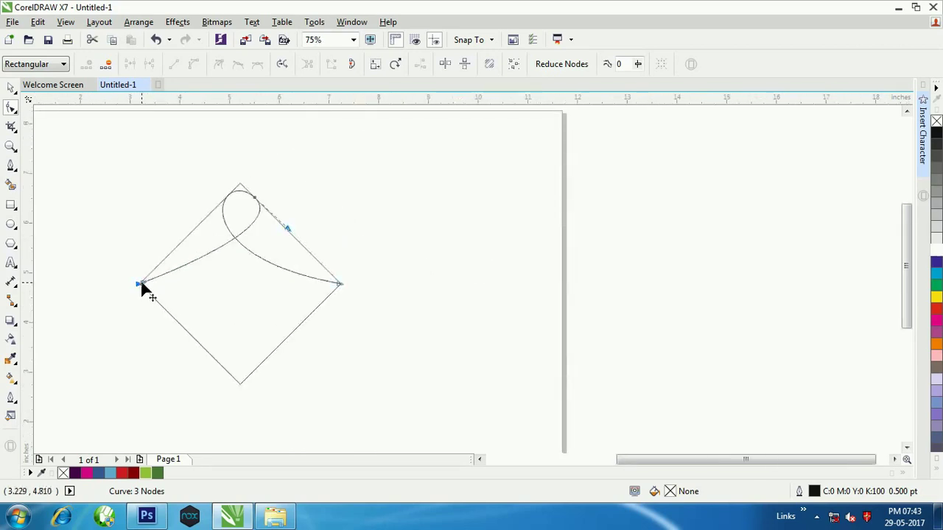
Place the curve's start node inside the diamond just below the loop and shorten the middle node's lower handle to tighten the loop
drag(142, 287, 218, 262)
scroll(225, 232, up, 2)
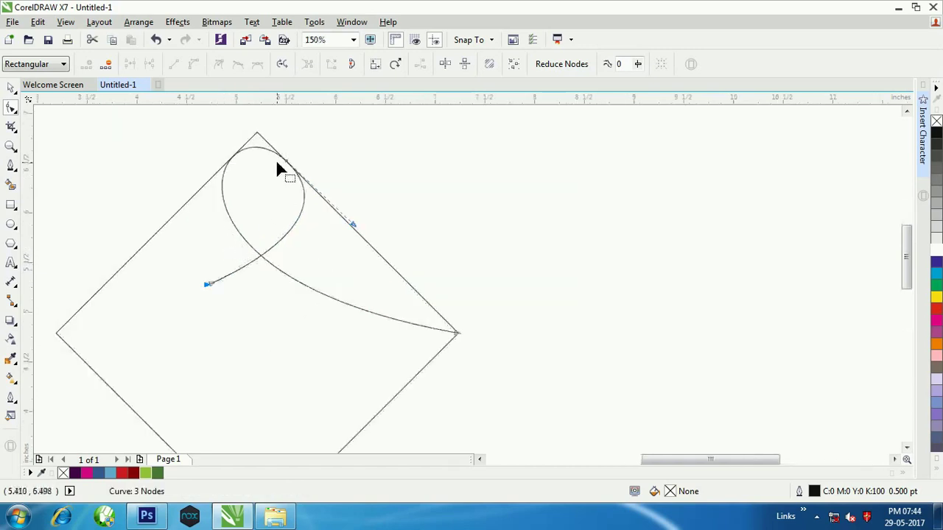
scroll(277, 168, up, 1)
click(298, 166)
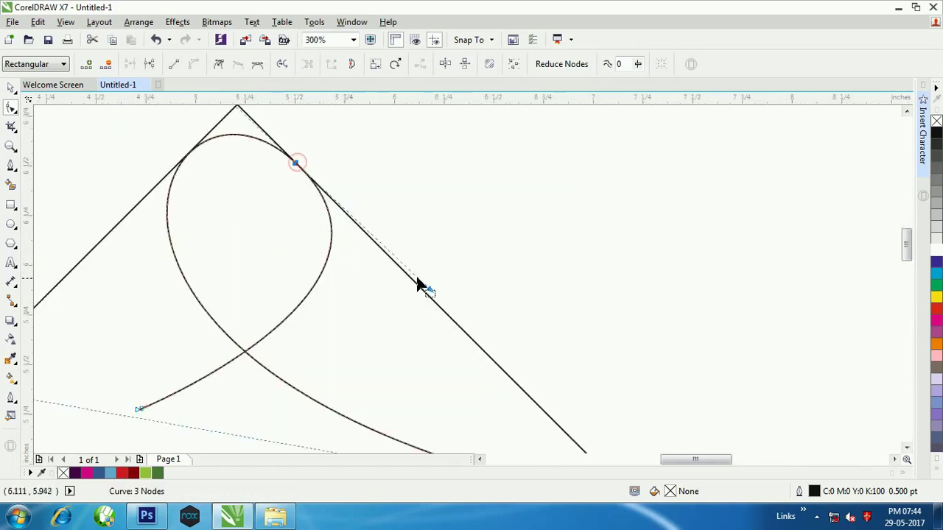
drag(429, 292, 395, 253)
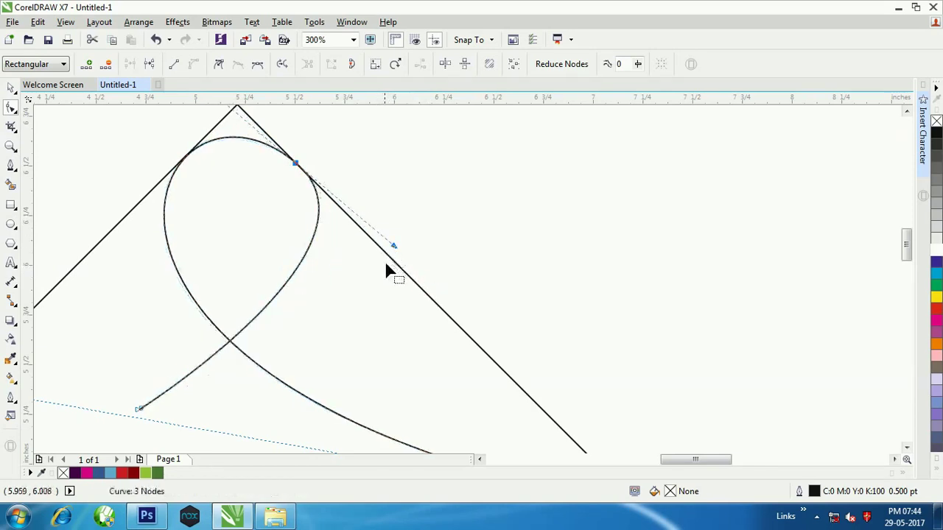
scroll(313, 247, down, 1)
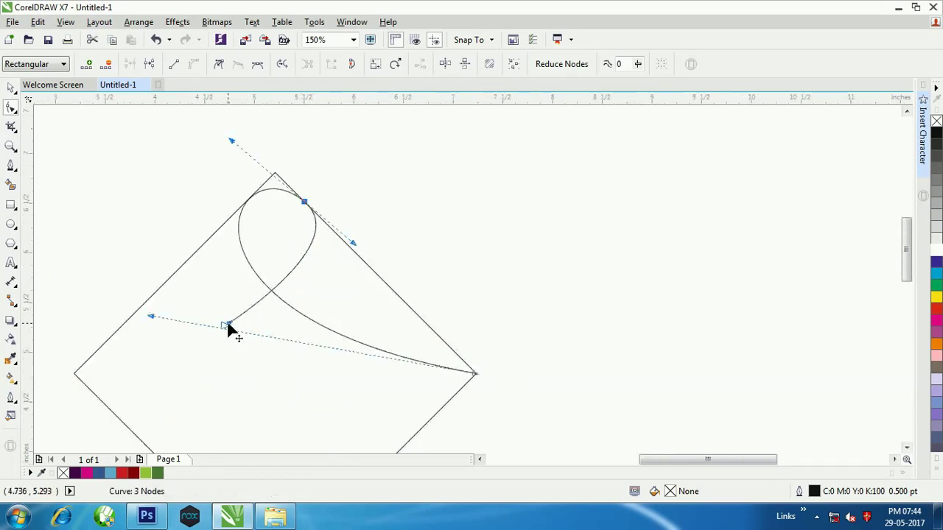
drag(228, 327, 226, 311)
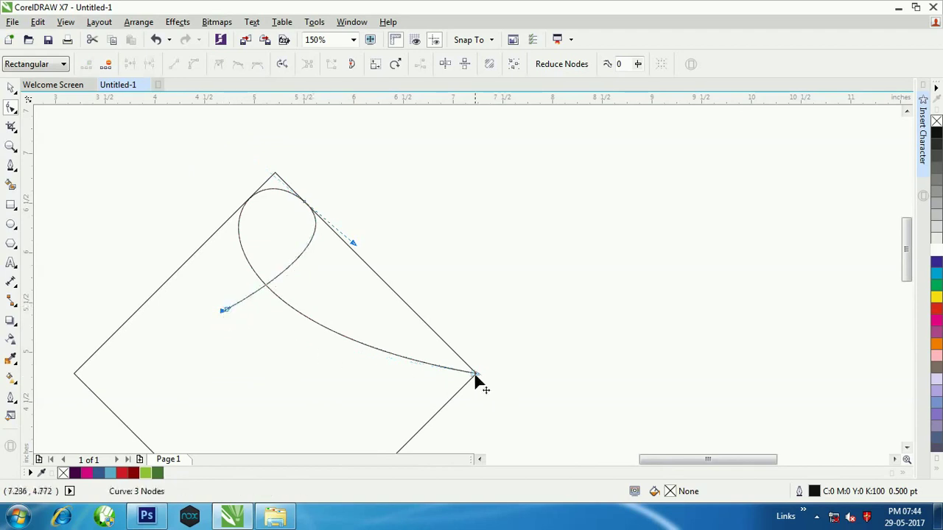
Extend the curve's right end past the diamond's right corner and refine the sweep with its handle and the start node
drag(474, 374, 519, 372)
drag(195, 317, 155, 332)
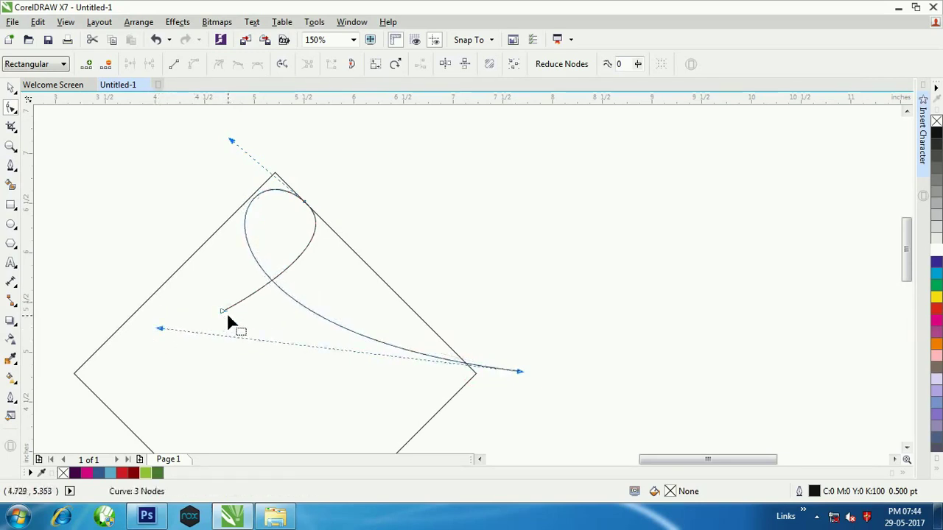
drag(223, 316, 211, 324)
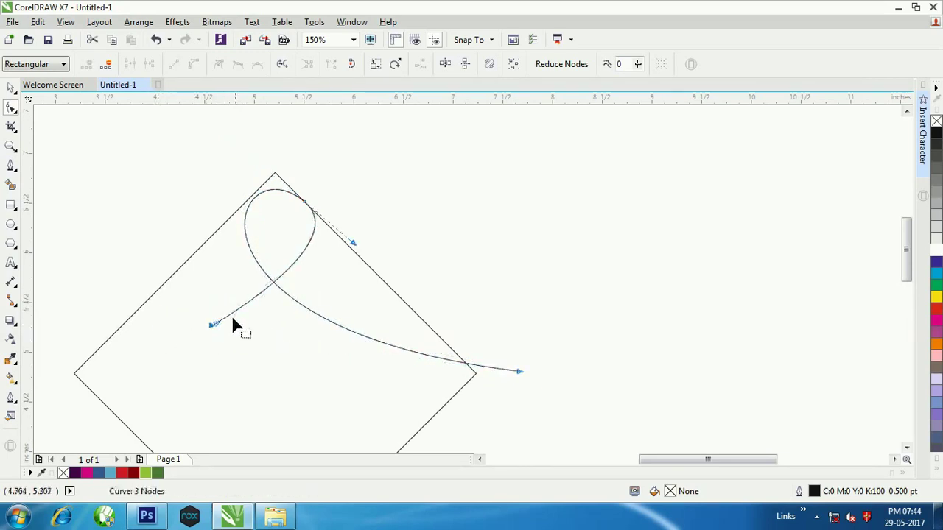
scroll(206, 263, down, 2)
scroll(306, 285, up, 2)
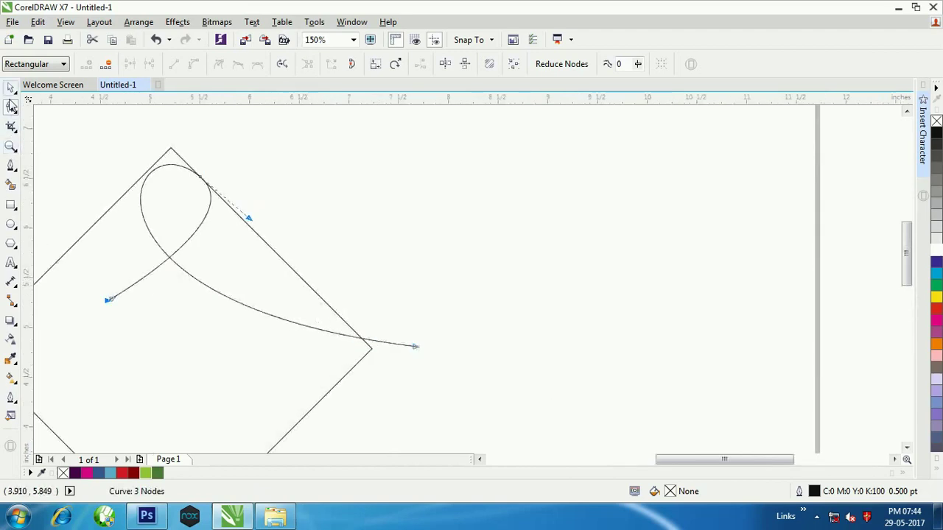
Move the looped curve off the diamond into the empty page area to its right
click(11, 88)
drag(176, 270, 447, 221)
scroll(137, 248, down, 2)
scroll(348, 238, up, 2)
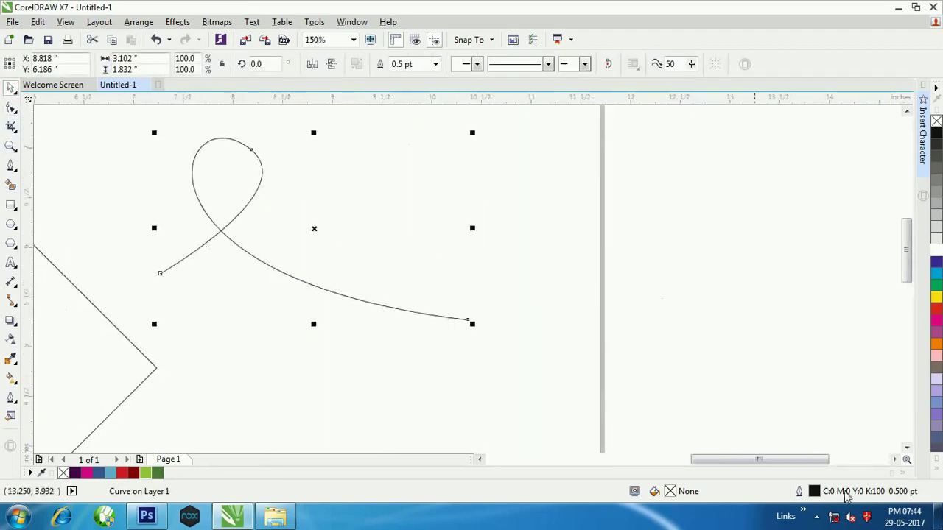
Set the looped curve's outline width to 8 pt and enable Behind fill and Scale with object
double_click(814, 492)
click(382, 168)
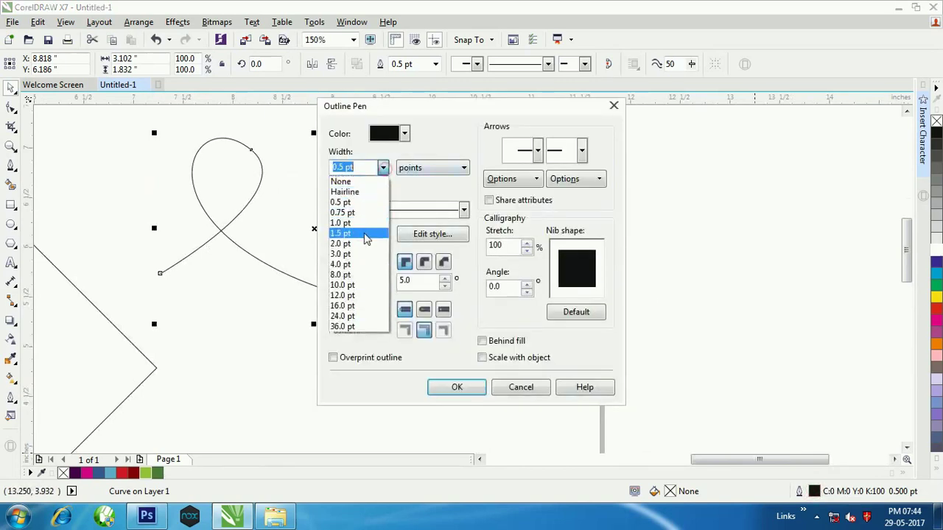
click(356, 274)
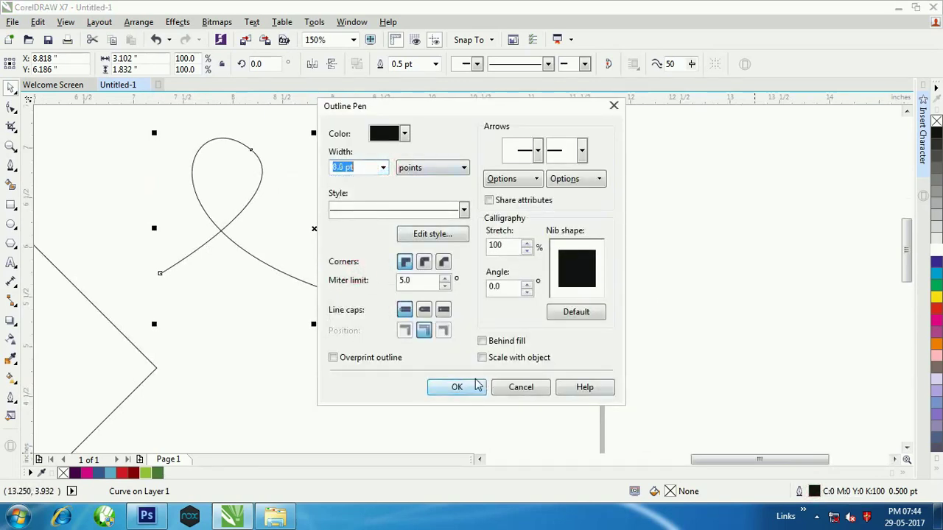
click(482, 359)
click(458, 387)
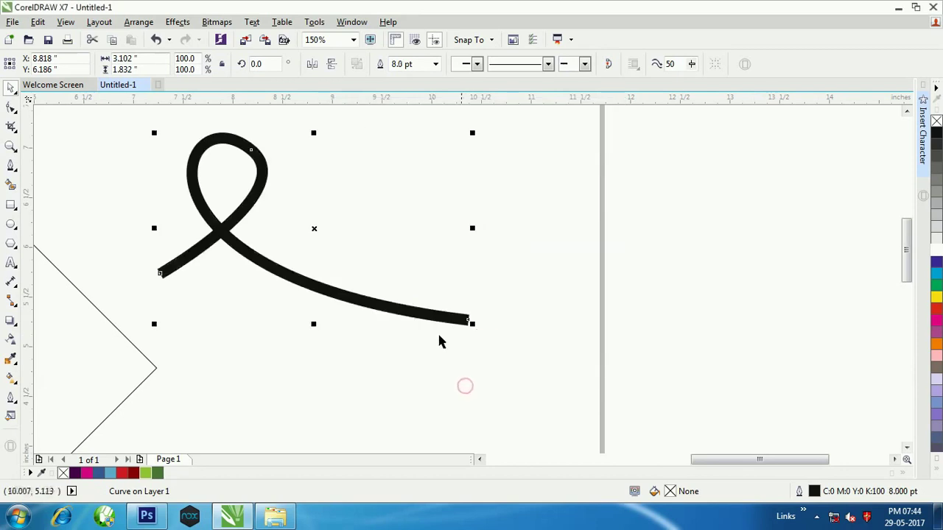
scroll(378, 319, down, 2)
scroll(359, 285, up, 2)
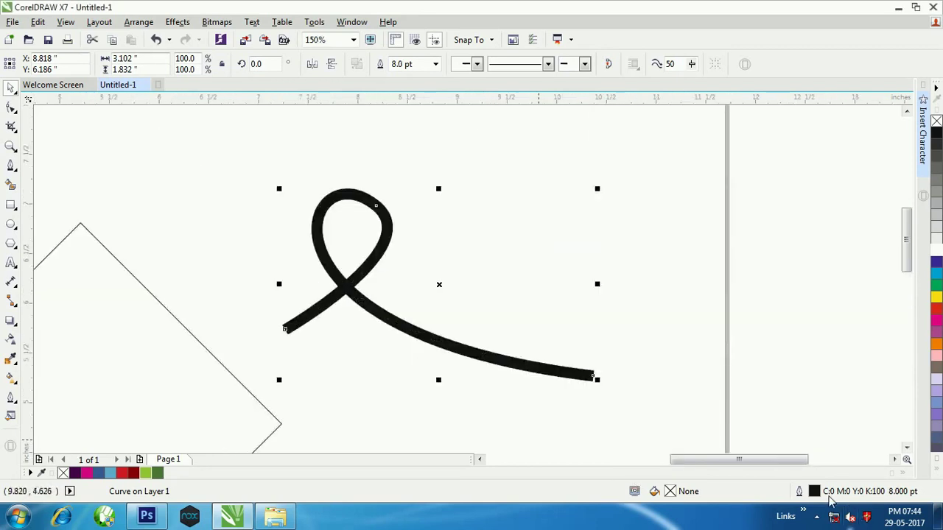
Increase the looped curve's outline width to 10 pt
double_click(814, 491)
click(383, 167)
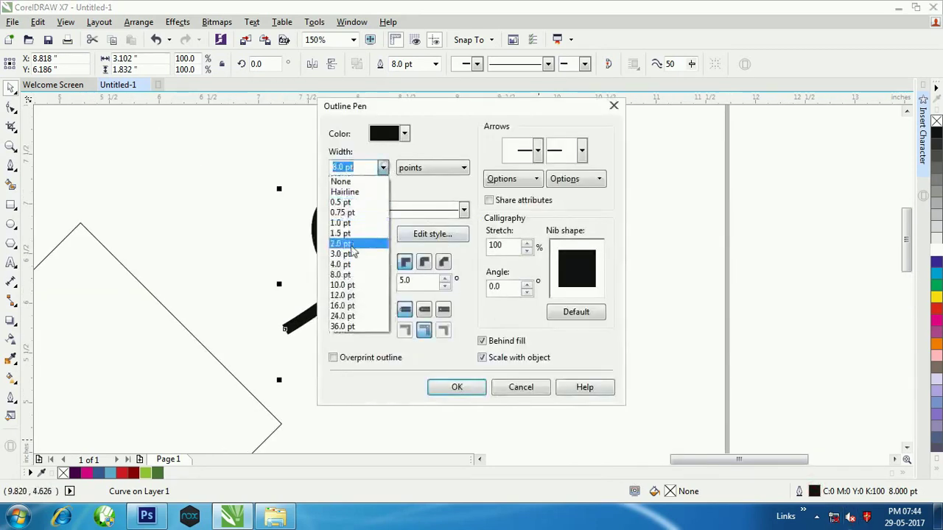
click(349, 285)
click(449, 388)
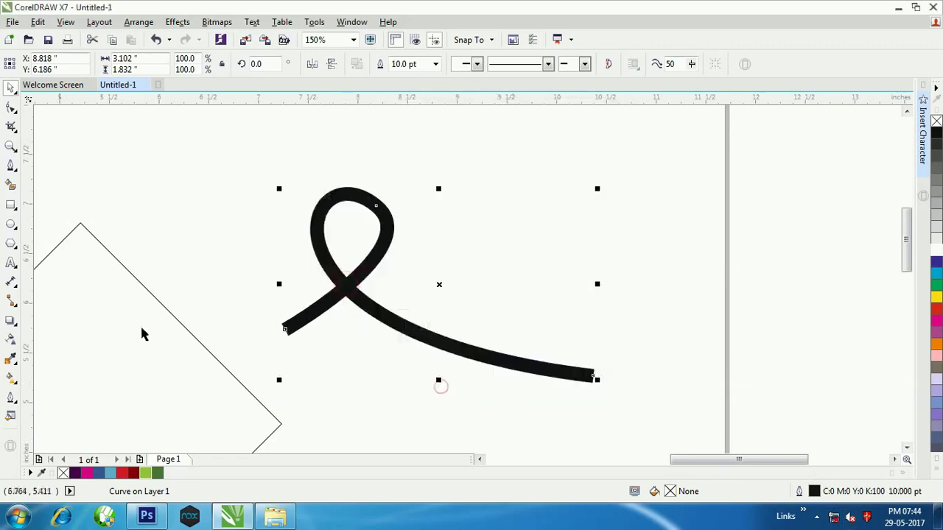
click(11, 107)
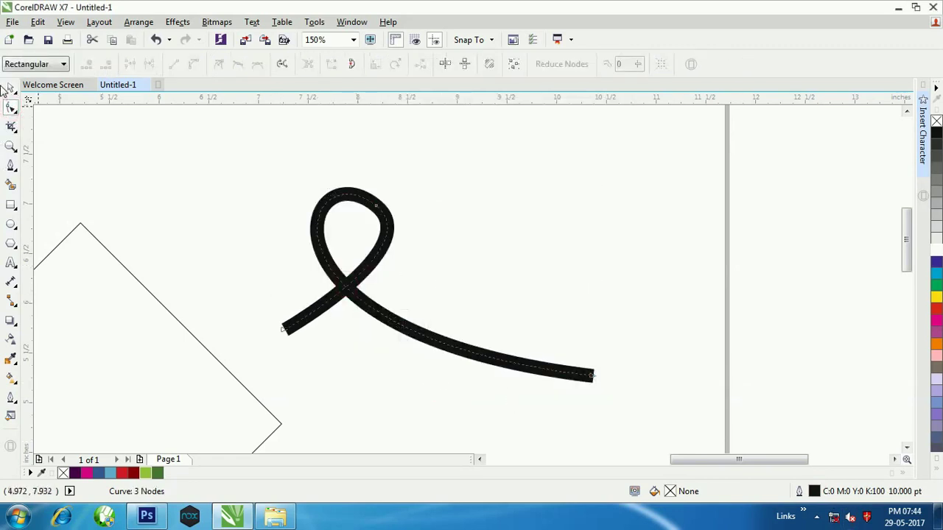
click(11, 87)
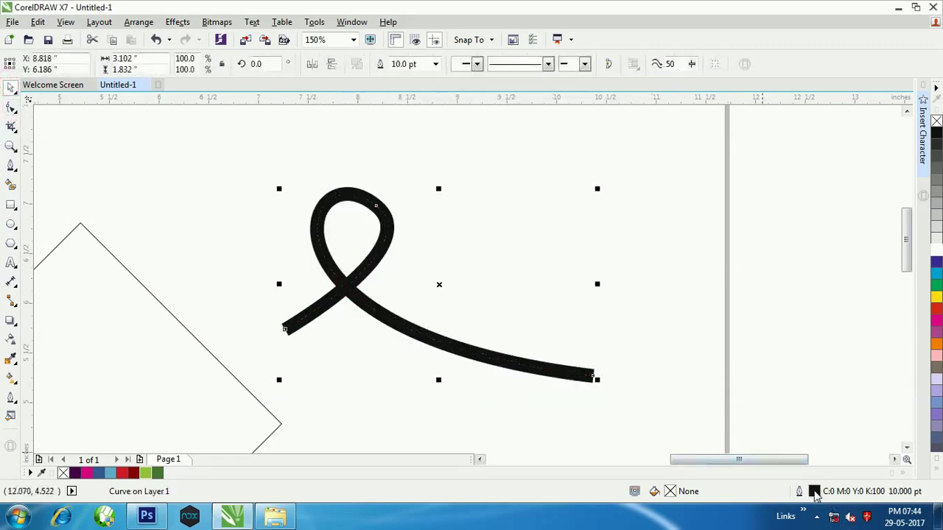
Set the looped curve's outline width to 12 pt
double_click(814, 491)
click(383, 167)
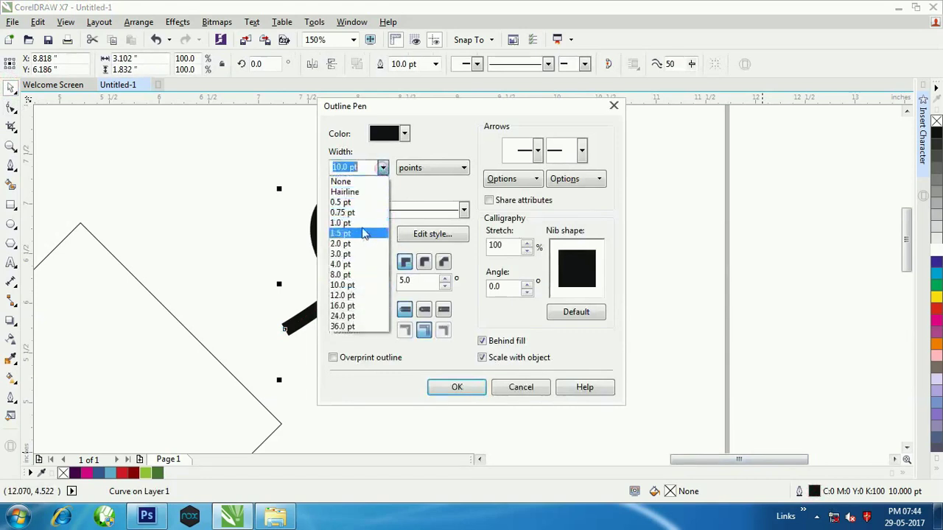
click(346, 295)
click(456, 388)
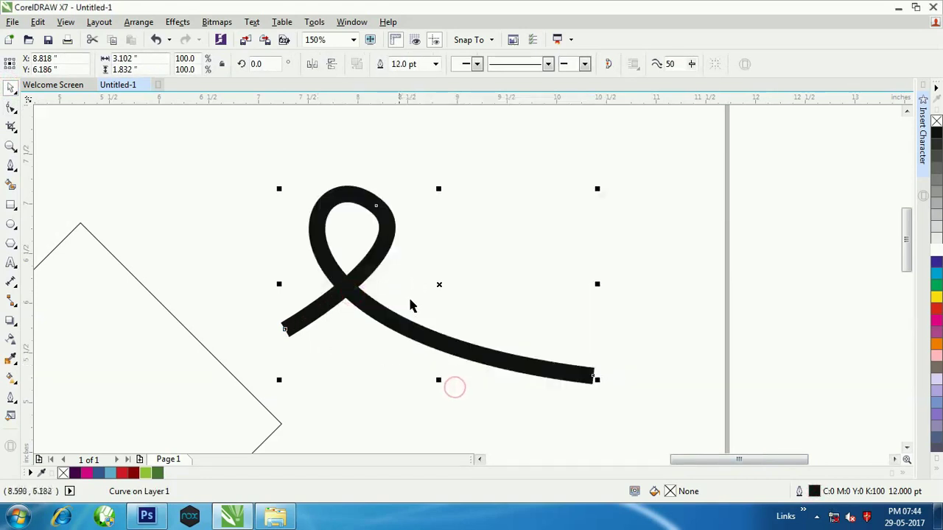
Delete the middle node at the top of the loop, and undo the deletion
click(11, 109)
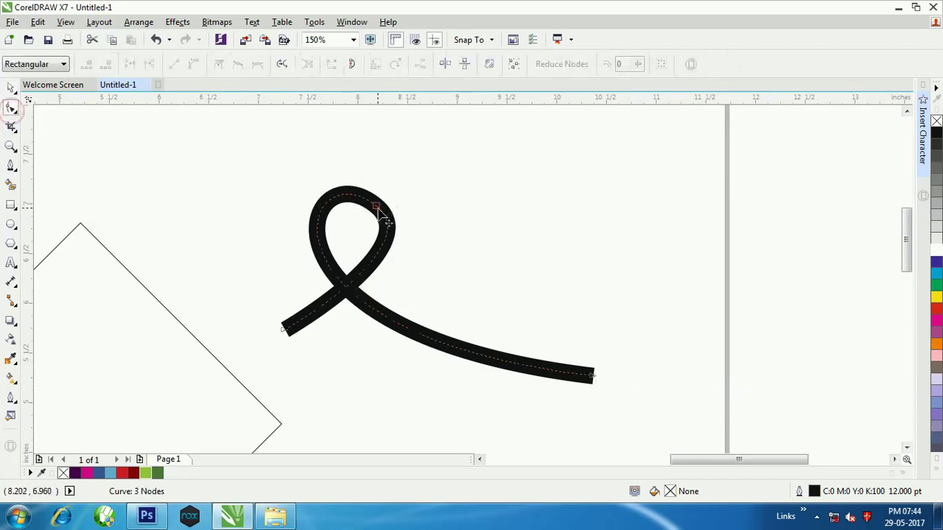
click(380, 204)
click(107, 65)
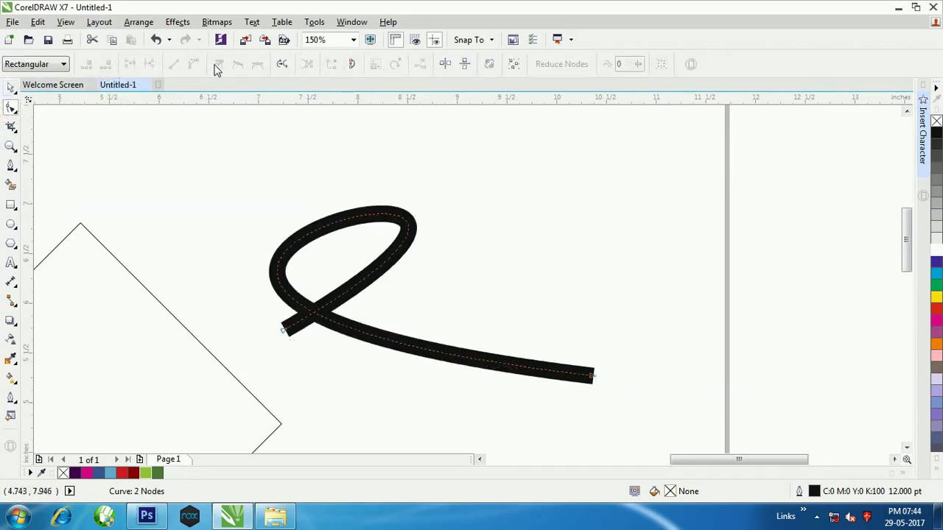
click(157, 40)
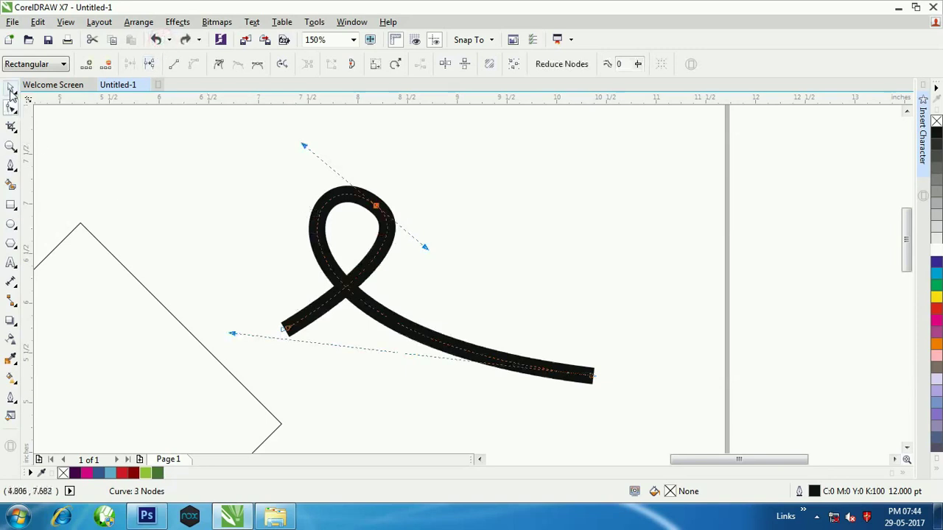
click(9, 87)
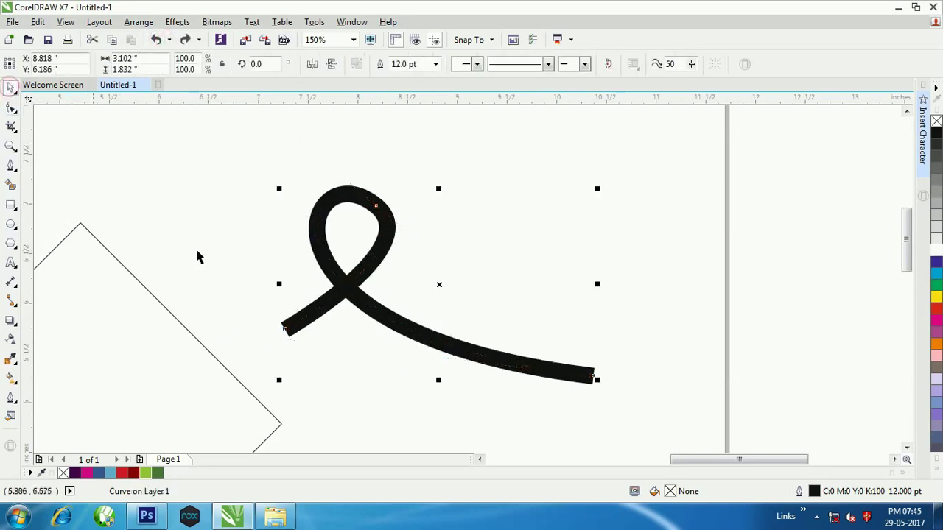
Convert the thick curve's outline to an object and make its nodes editable with the Shape tool
click(139, 21)
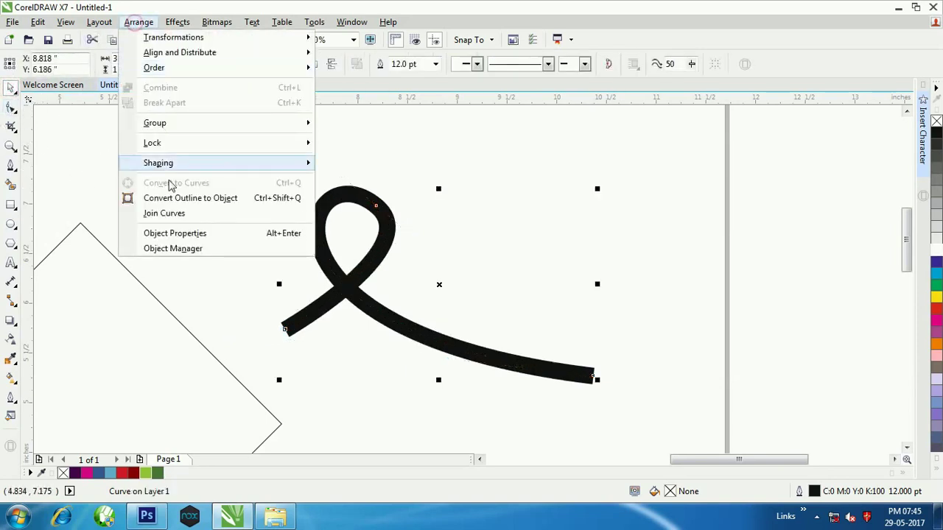
click(174, 203)
key(F10)
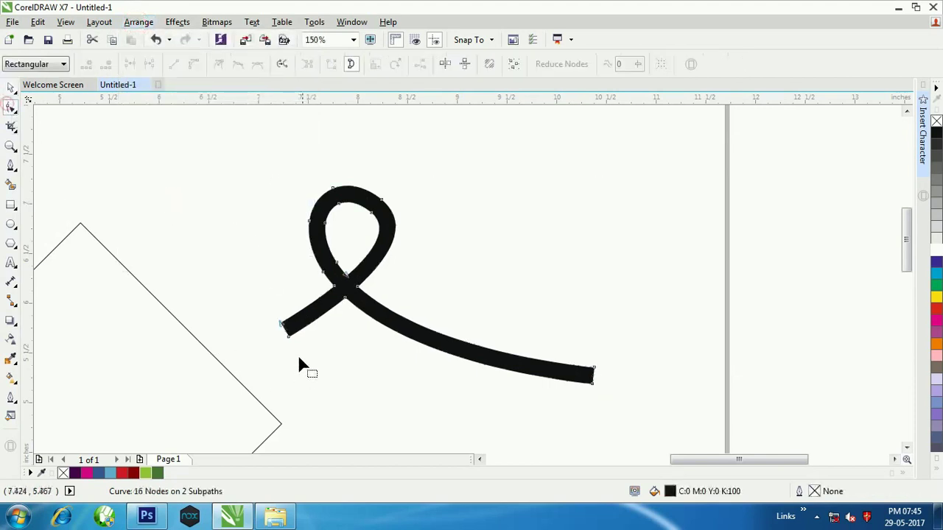
Convert the upper and lower edges of the stroke's short left tail to straight lines
scroll(319, 312, up, 1)
scroll(251, 335, up, 2)
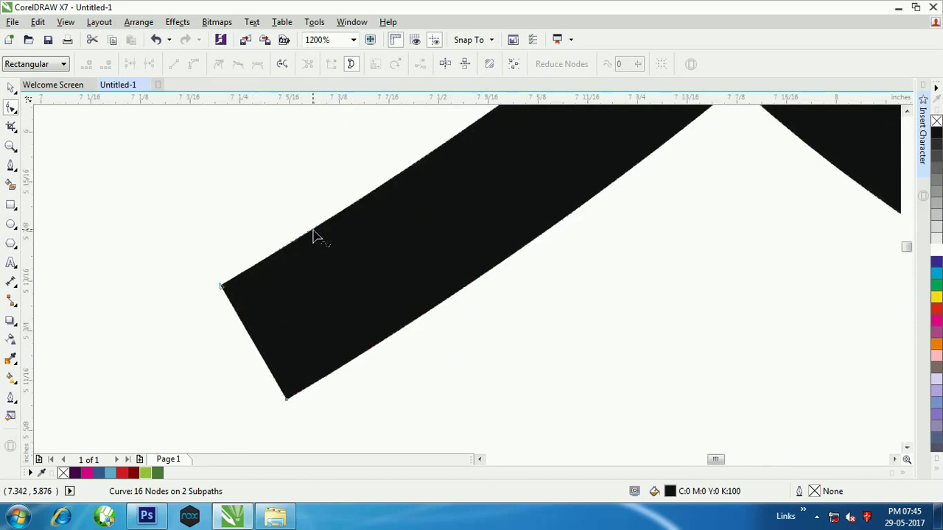
click(175, 64)
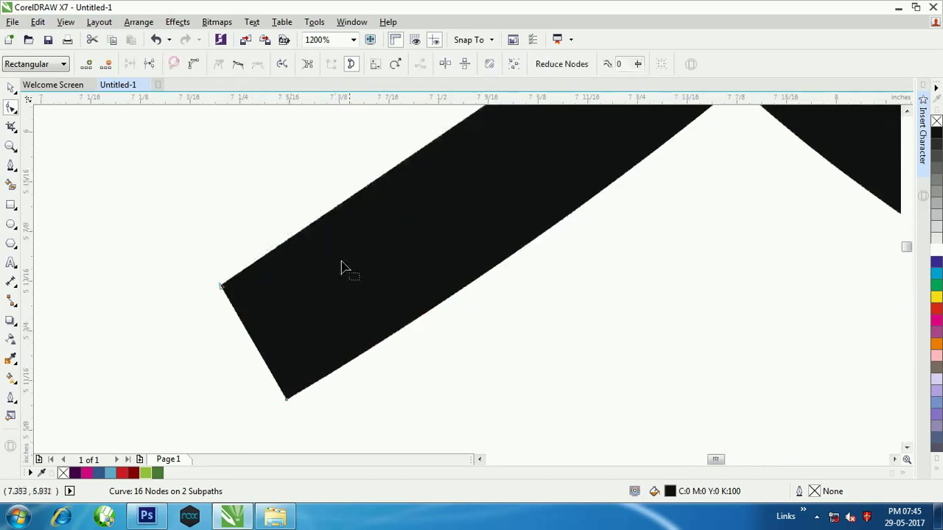
click(398, 335)
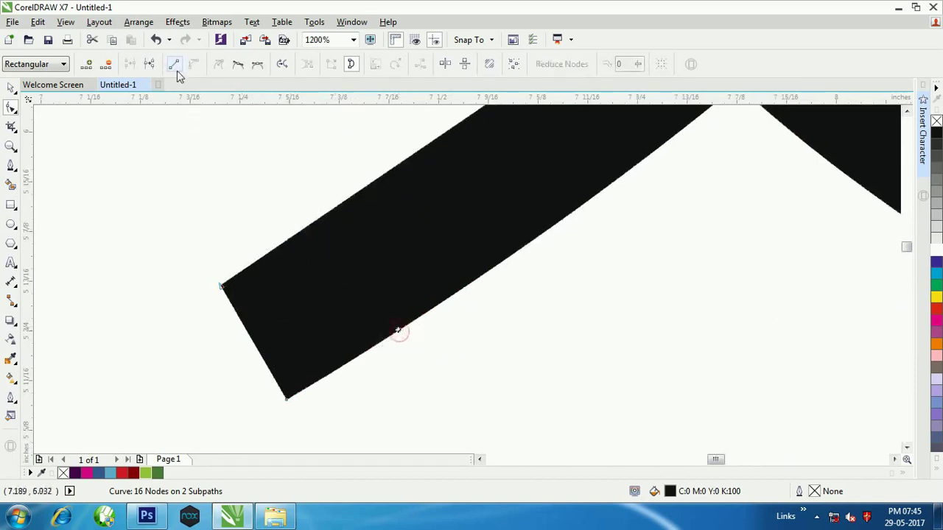
click(175, 65)
Taper the left tail to a point by adding a node midway on its end edge and deleting both corner nodes
click(252, 345)
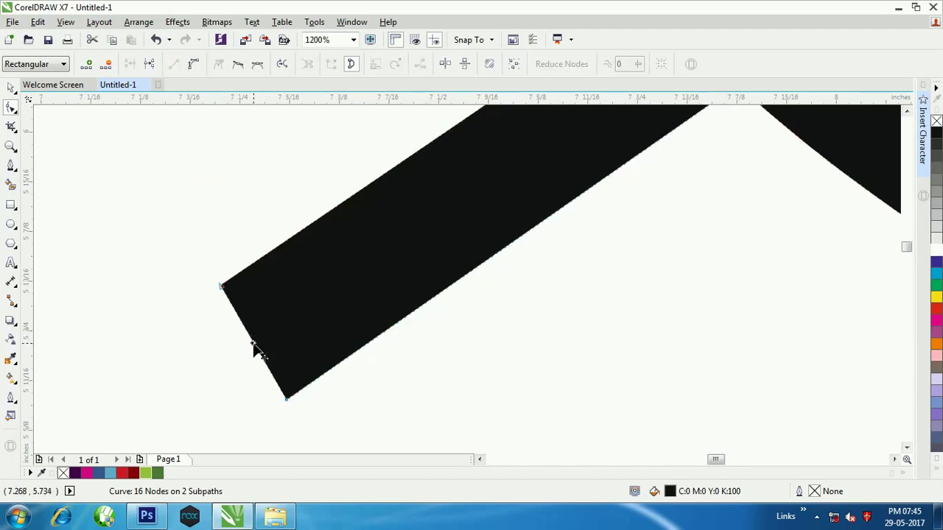
double_click(251, 343)
drag(233, 296, 201, 259)
click(130, 65)
drag(276, 417, 315, 377)
click(106, 66)
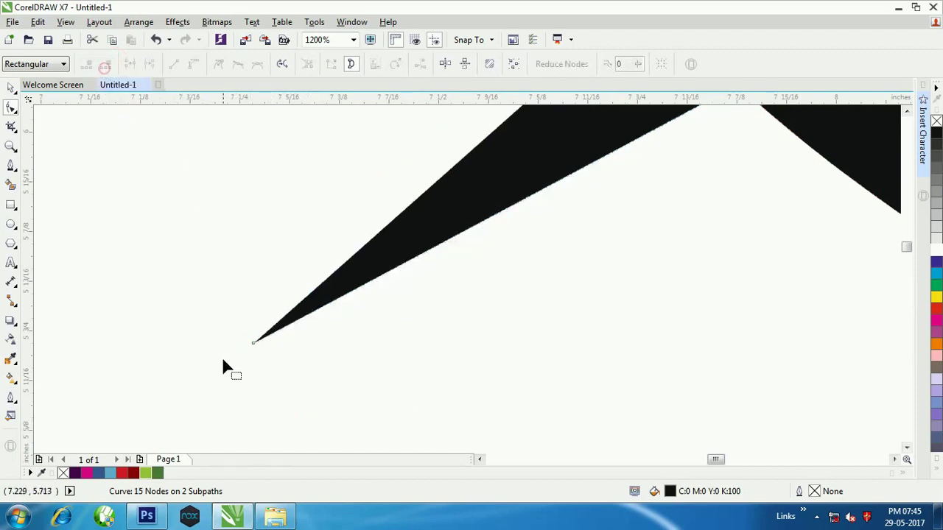
Convert both edges of the pointed left tail to curves and bow each slightly downward
scroll(250, 340, down, 2)
scroll(269, 337, up, 1)
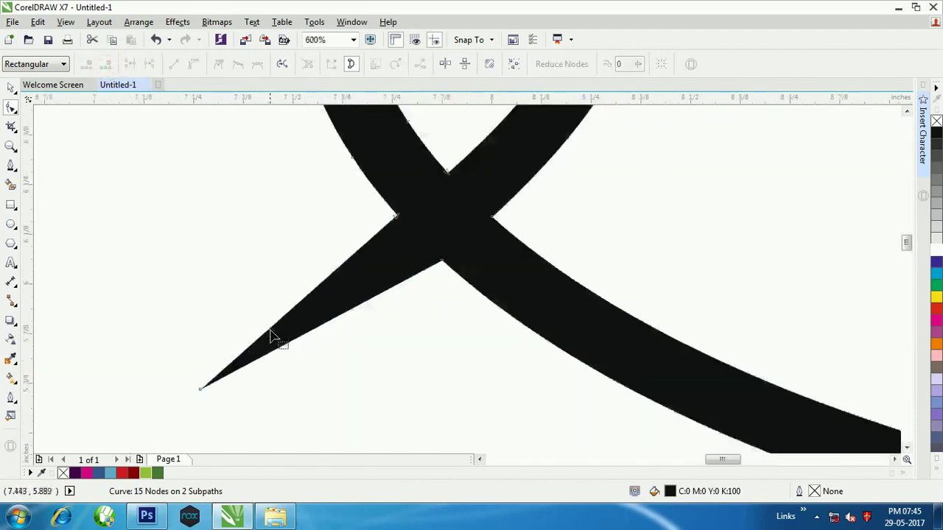
click(328, 322)
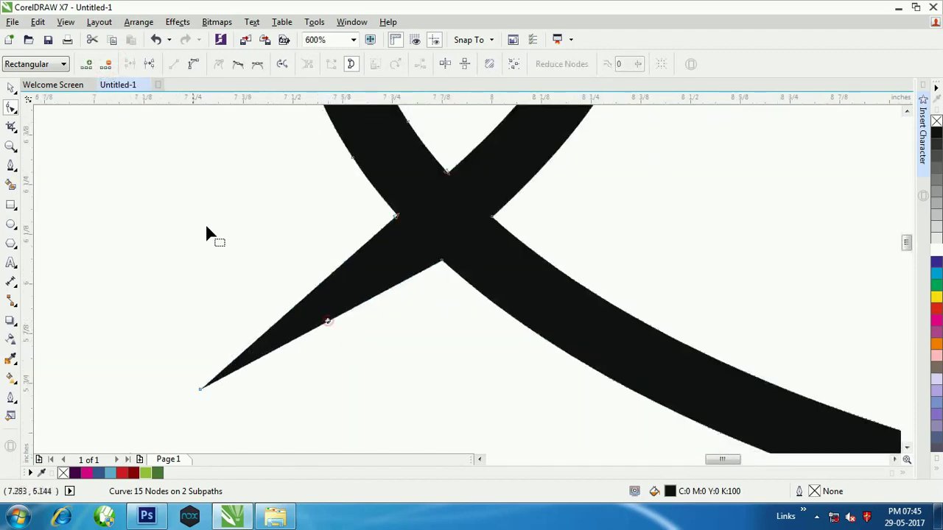
click(192, 63)
drag(315, 330, 318, 342)
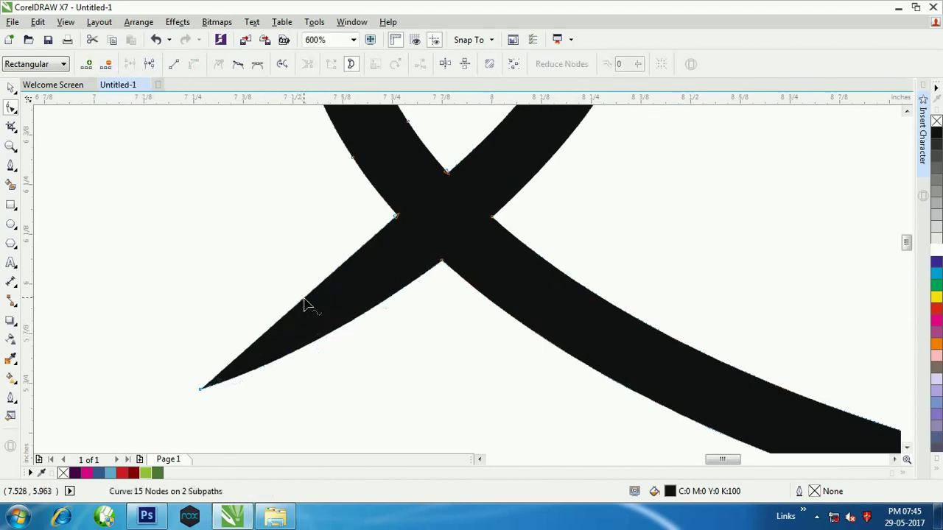
click(194, 64)
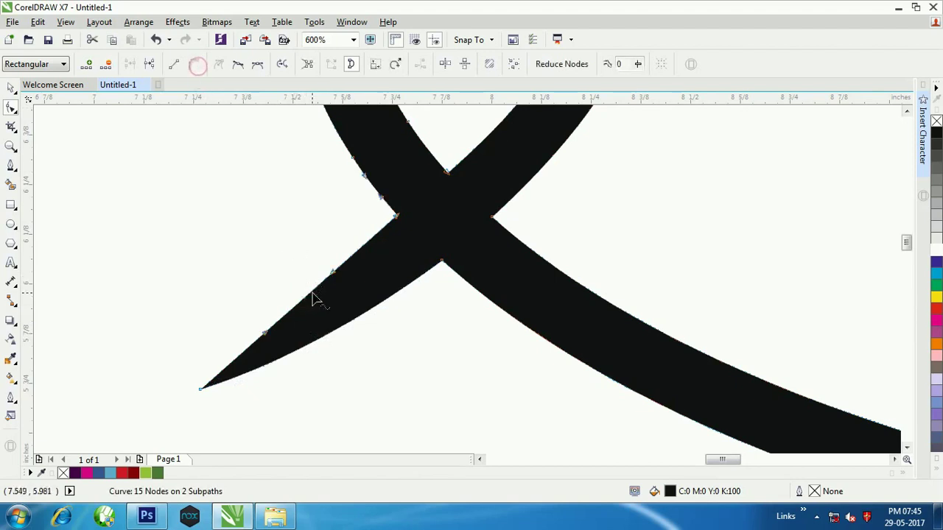
drag(308, 301, 315, 310)
Add a node on the upper and lower edges of the long right tail, a little before its end
scroll(243, 280, down, 4)
scroll(428, 339, up, 1)
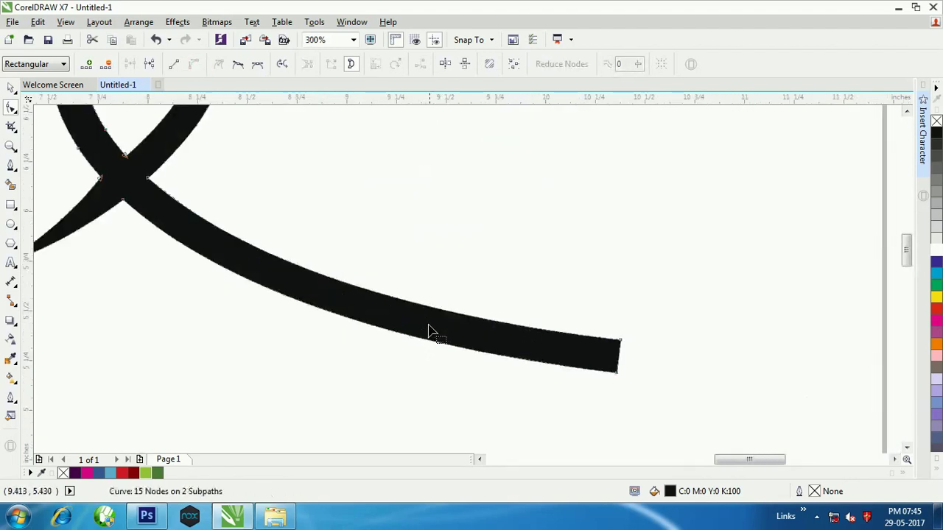
scroll(549, 361, up, 1)
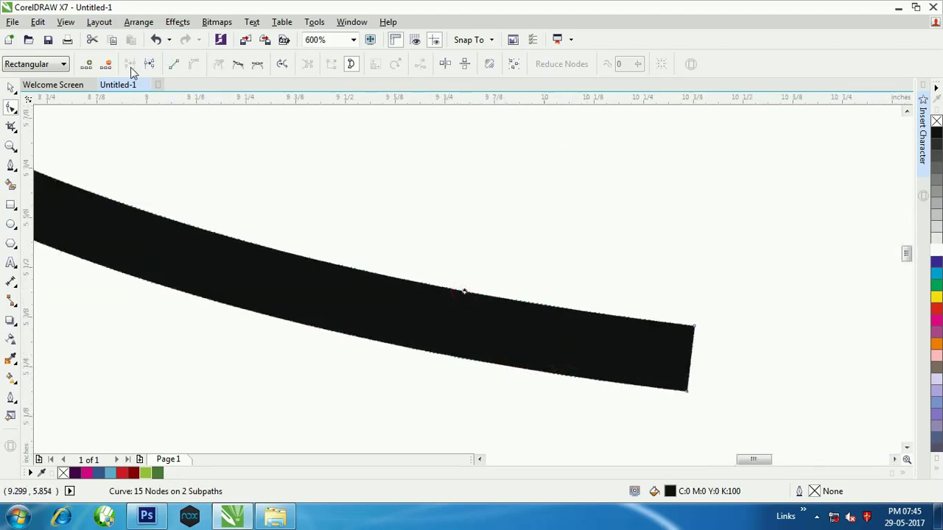
click(87, 64)
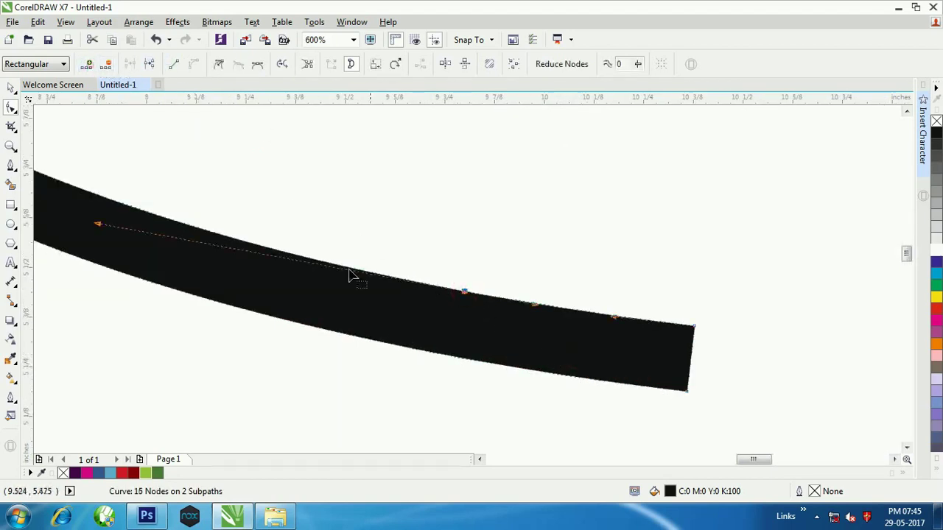
click(458, 362)
click(87, 65)
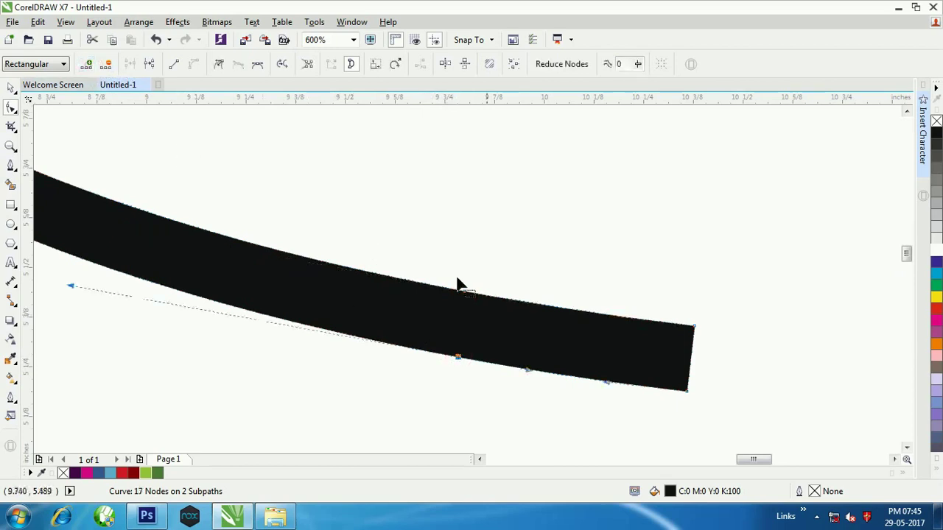
Add a node midway on the right tail's end edge and delete the two corner nodes
click(690, 369)
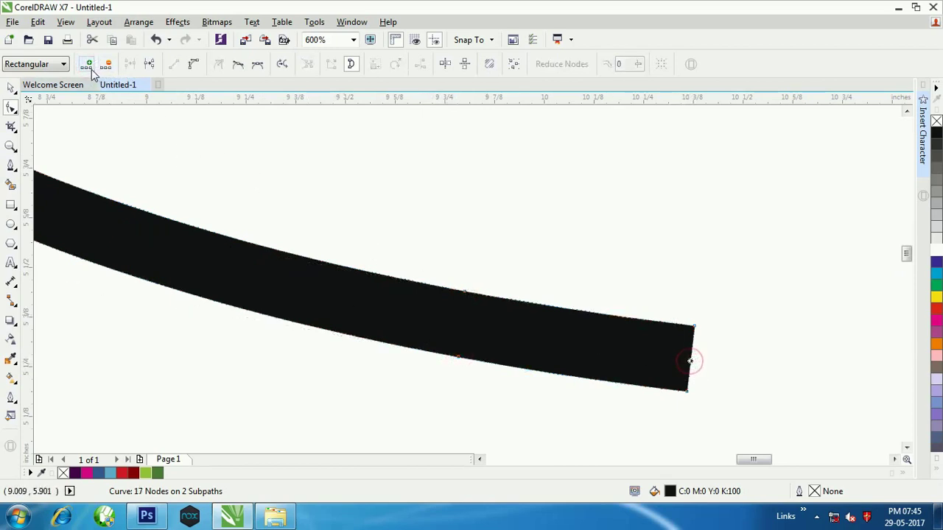
drag(737, 305, 658, 348)
click(151, 68)
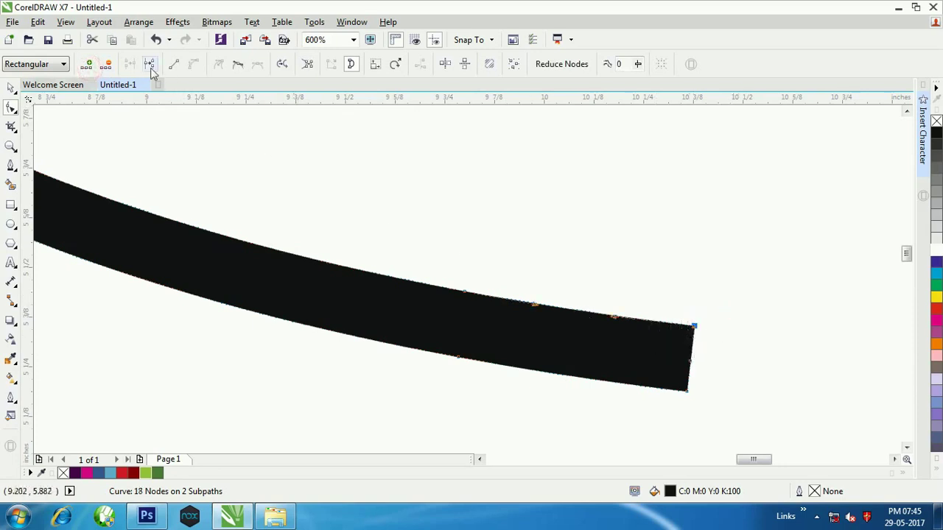
click(107, 65)
drag(654, 406, 697, 387)
click(106, 65)
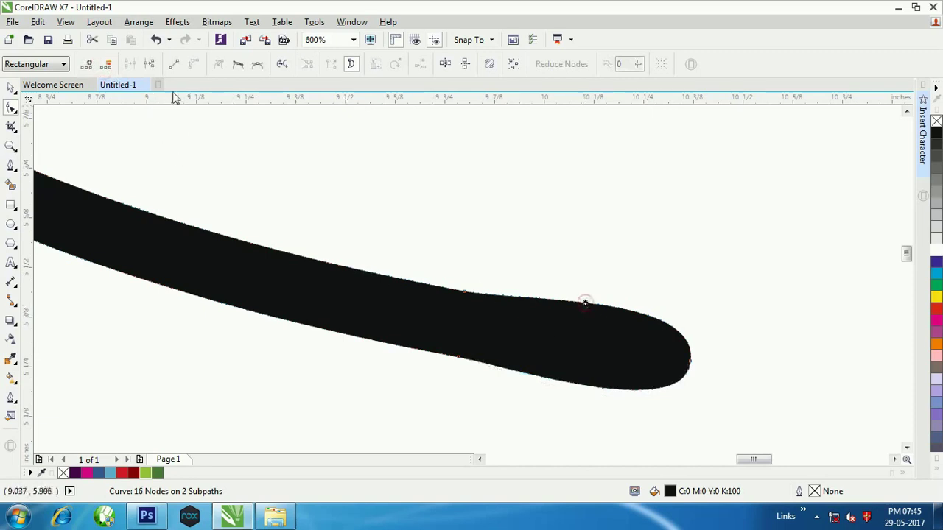
Convert the right tail's upper and lower end segments to straight lines and delete the extra node on each edge
click(176, 66)
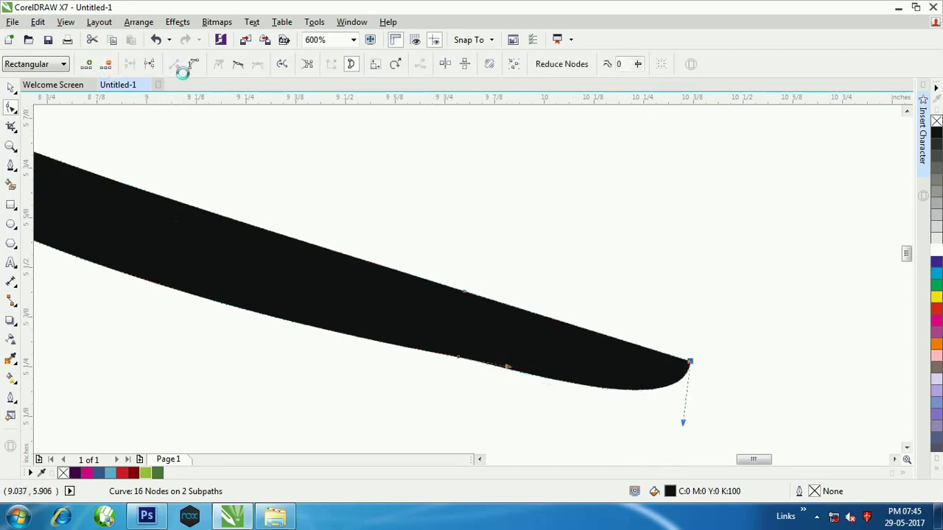
click(567, 383)
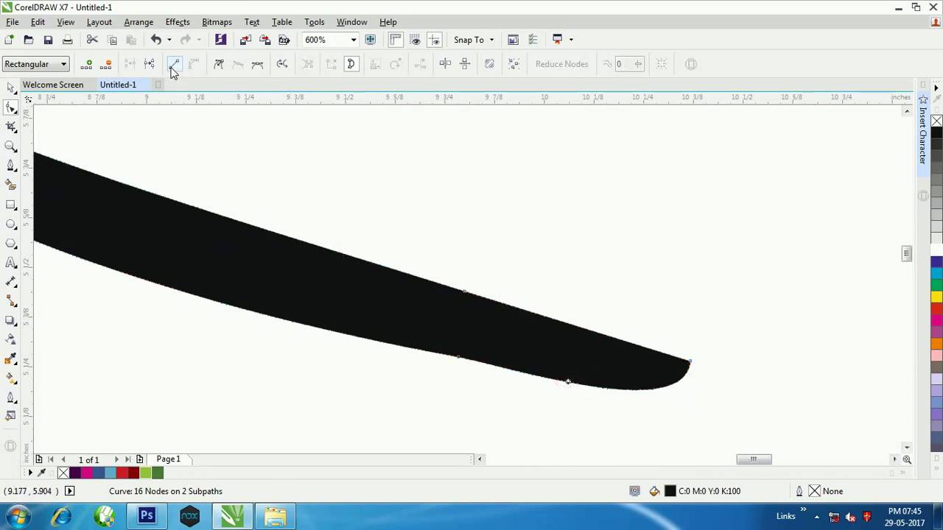
click(174, 66)
scroll(602, 364, down, 2)
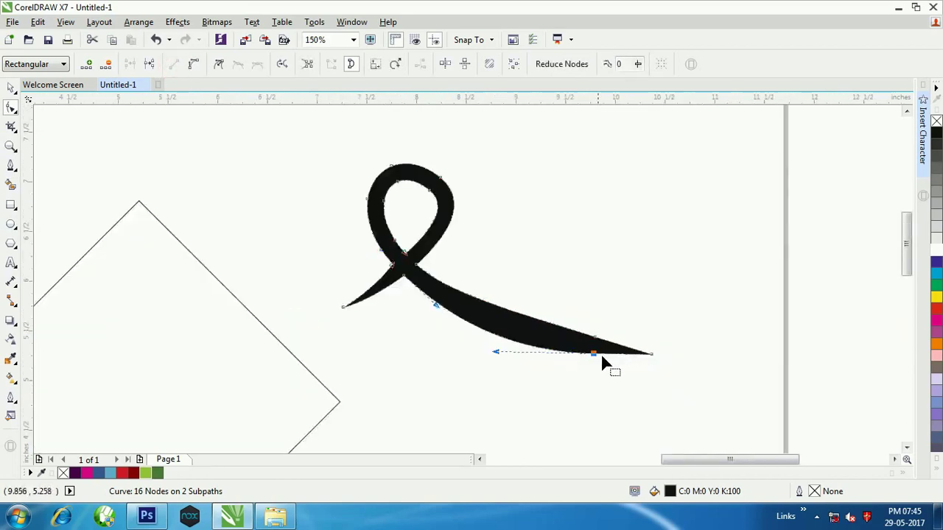
scroll(600, 359, up, 1)
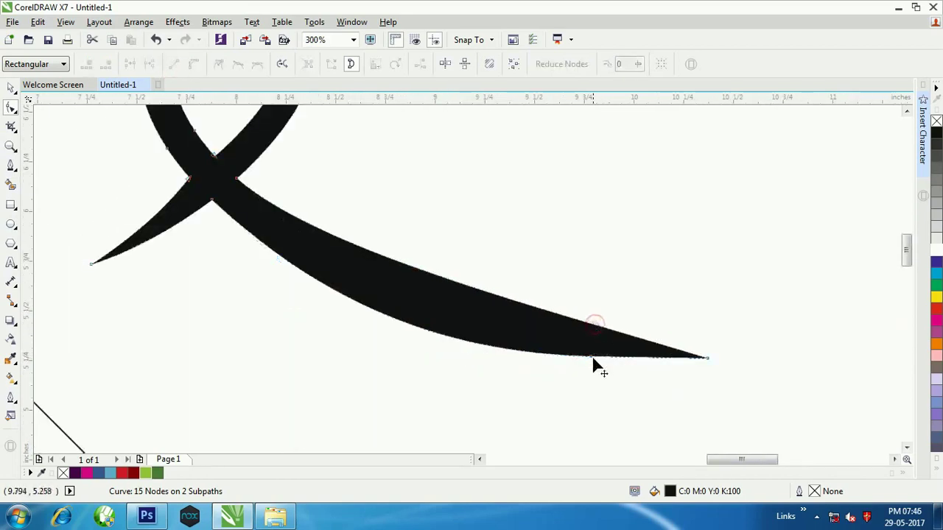
double_click(590, 358)
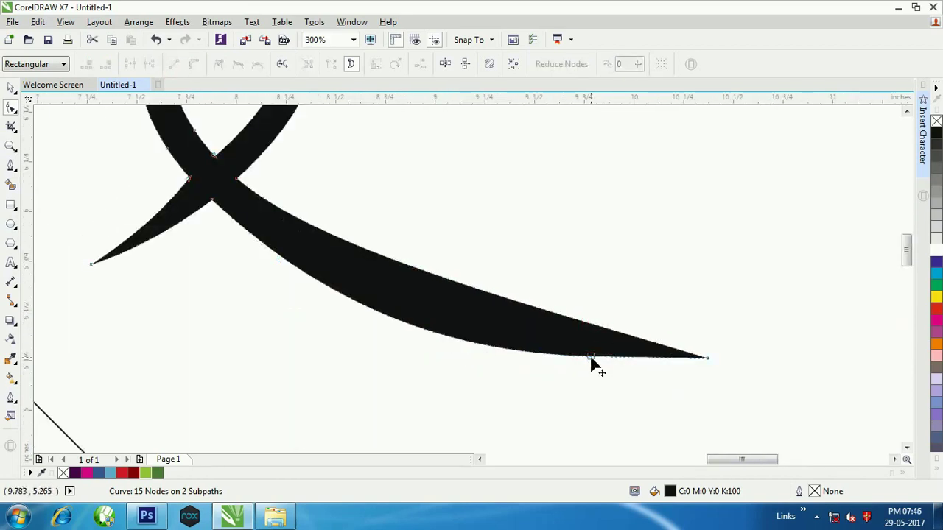
Reshape the right tail's lower and upper edges with their curve handles so the tail slims gradually toward its tip
click(707, 358)
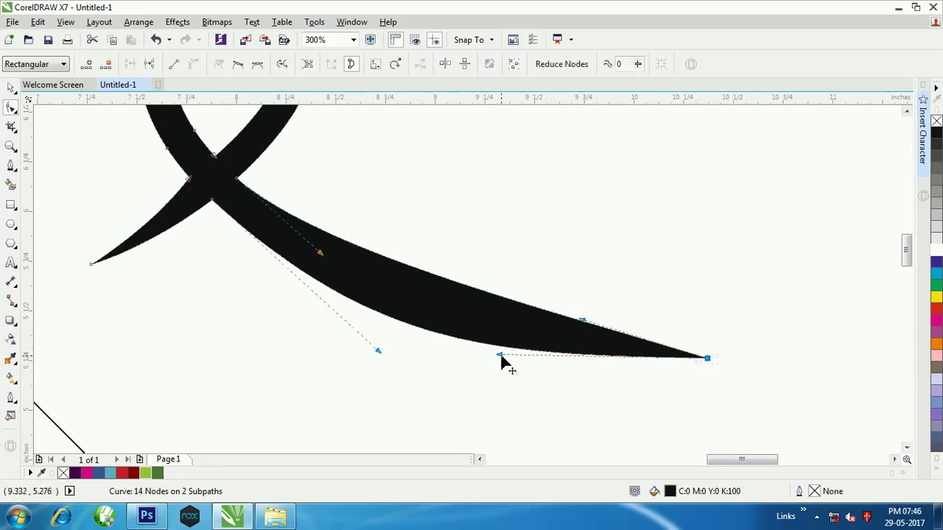
drag(500, 356, 575, 361)
drag(378, 354, 435, 356)
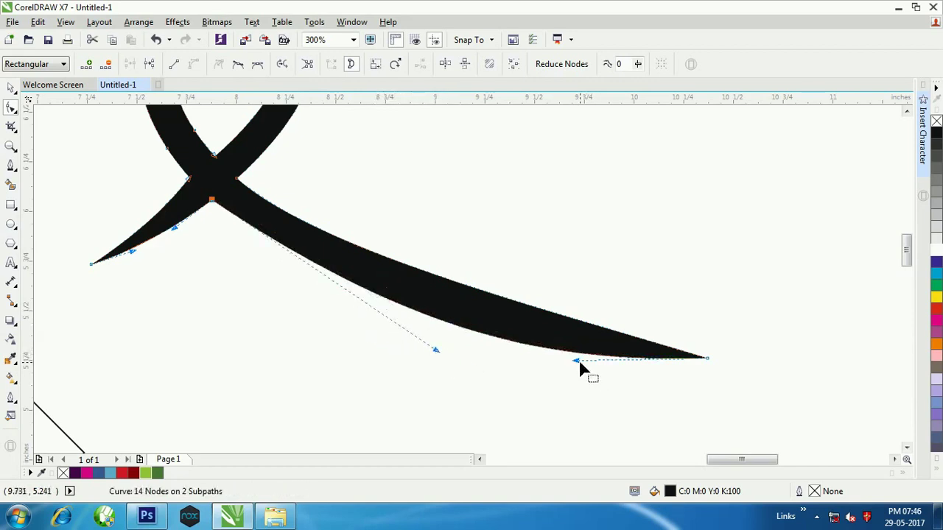
click(706, 360)
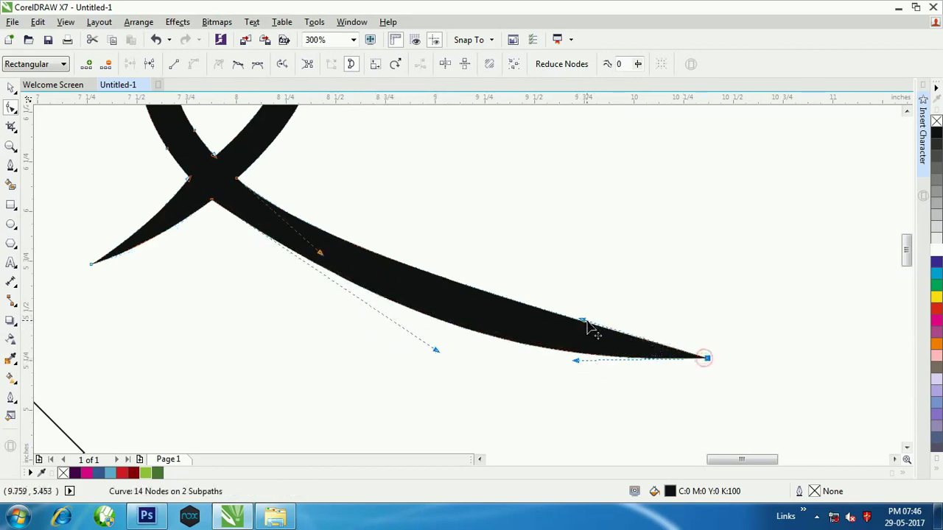
drag(580, 326, 479, 325)
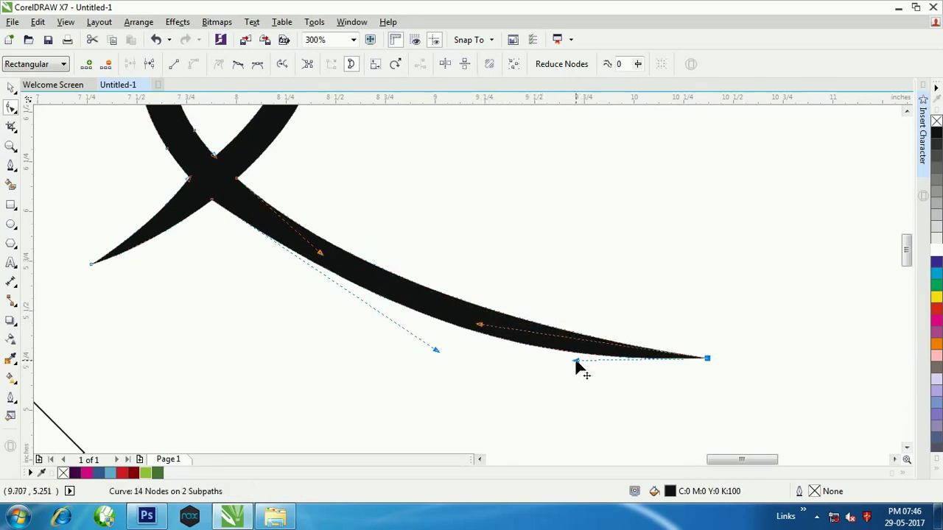
drag(577, 366, 543, 354)
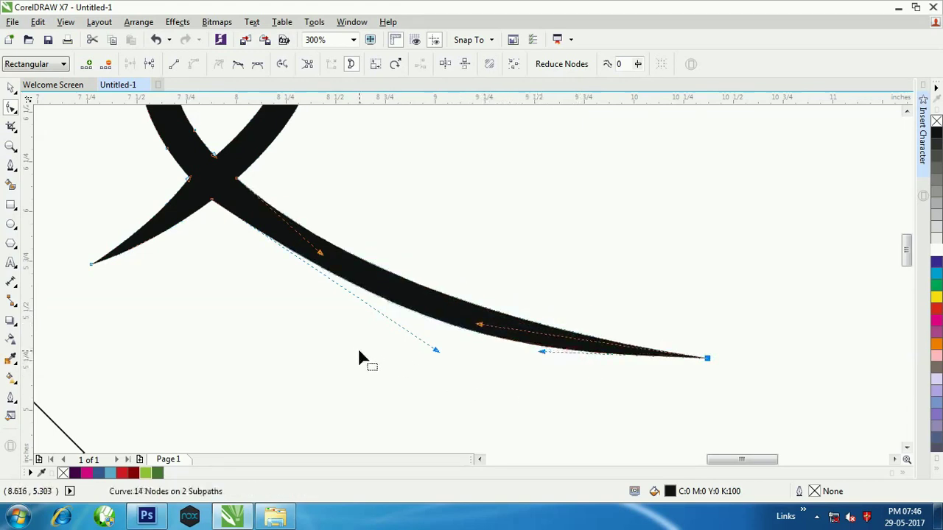
Refine the right tail's lower edge by pulling both of its curve handles closer to the black shape
scroll(391, 311, up, 2)
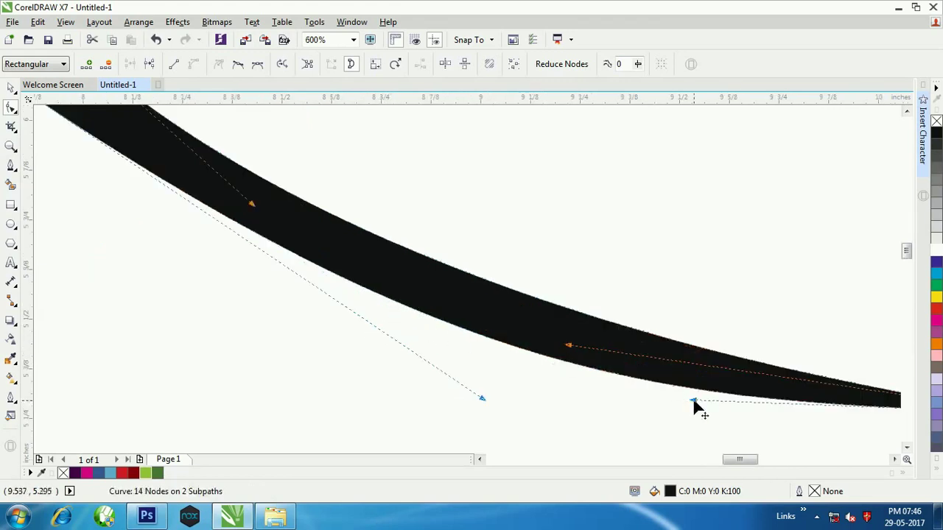
drag(692, 402, 574, 378)
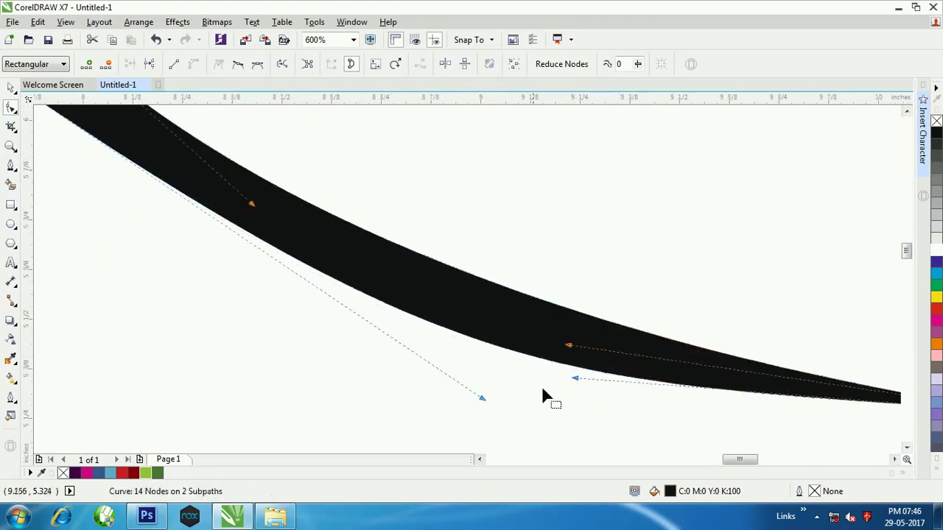
scroll(428, 381, down, 4)
scroll(391, 361, up, 3)
scroll(406, 328, down, 1)
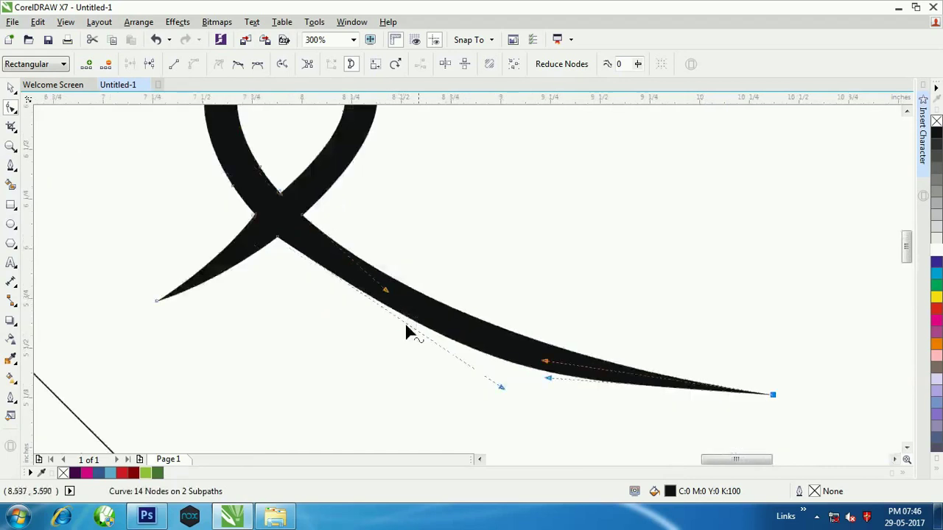
drag(502, 385, 447, 360)
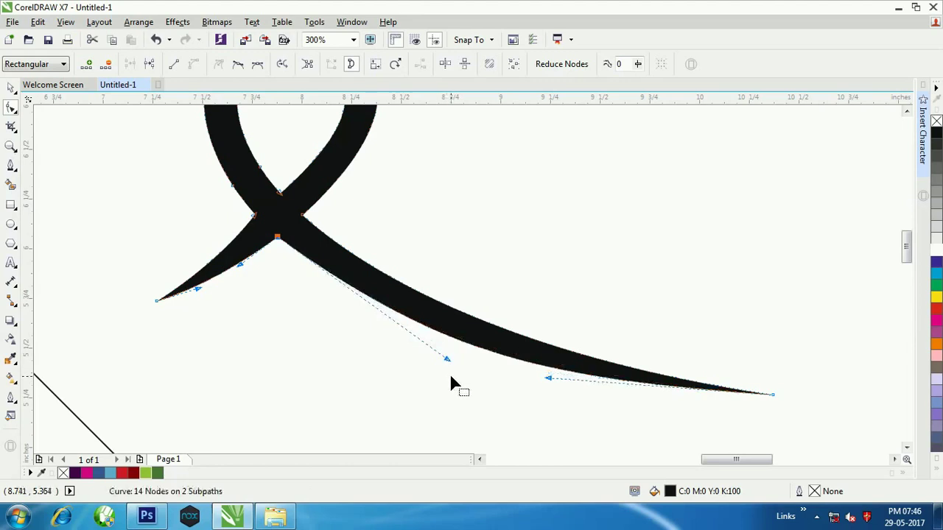
Adjust both curve handles of the right tail's upper edge to even out the taper from the crossing to the tip
click(303, 218)
drag(389, 298, 382, 293)
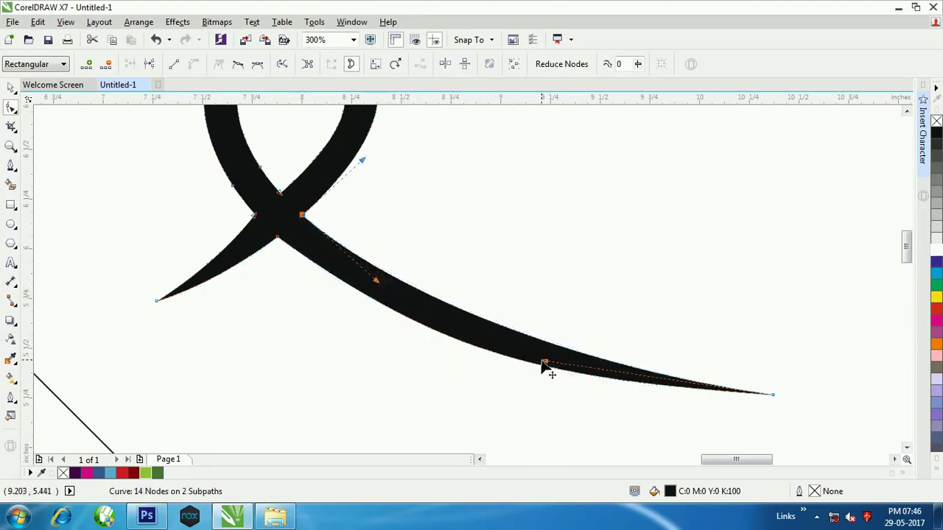
drag(546, 364, 484, 349)
scroll(526, 327, down, 3)
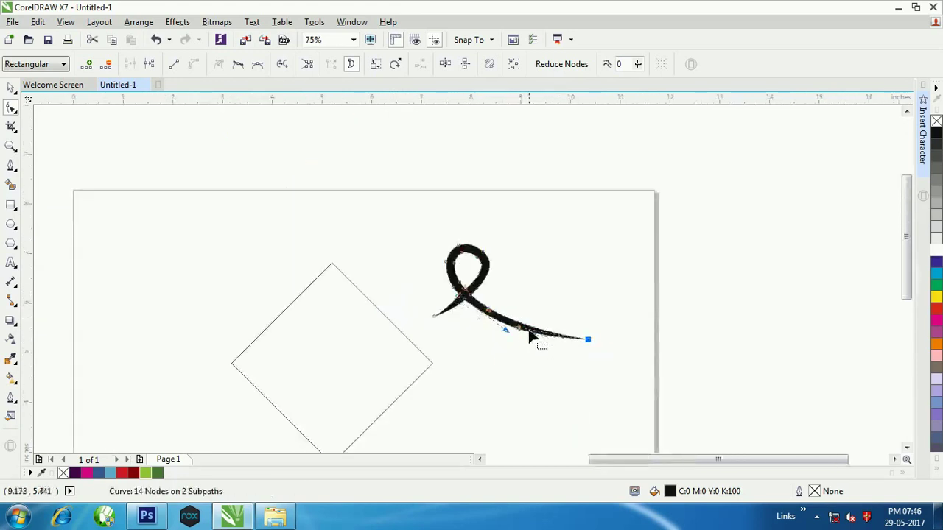
scroll(622, 374, up, 3)
Move the whole looped curve about 0.5 in right and 0.4 in up, to X 9.339 and Y 6.62
click(11, 87)
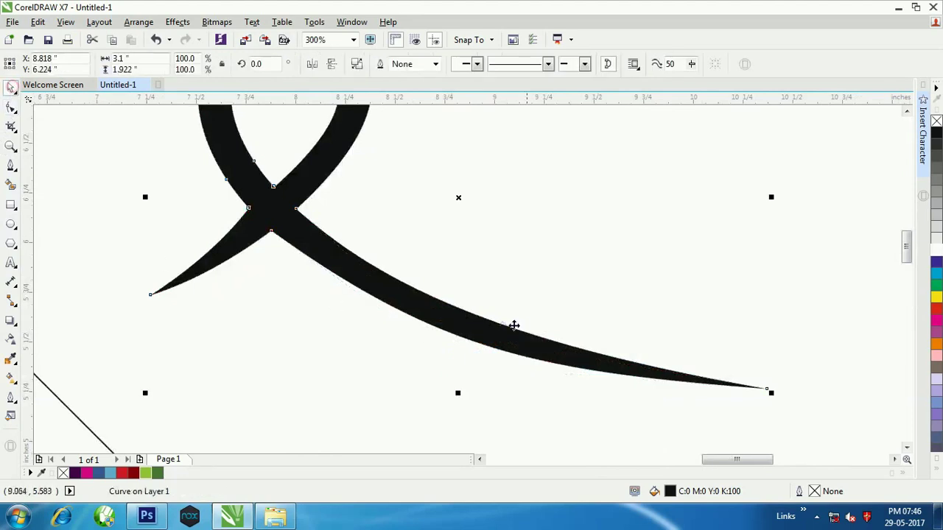
scroll(511, 328, down, 3)
scroll(542, 304, up, 2)
drag(504, 313, 556, 274)
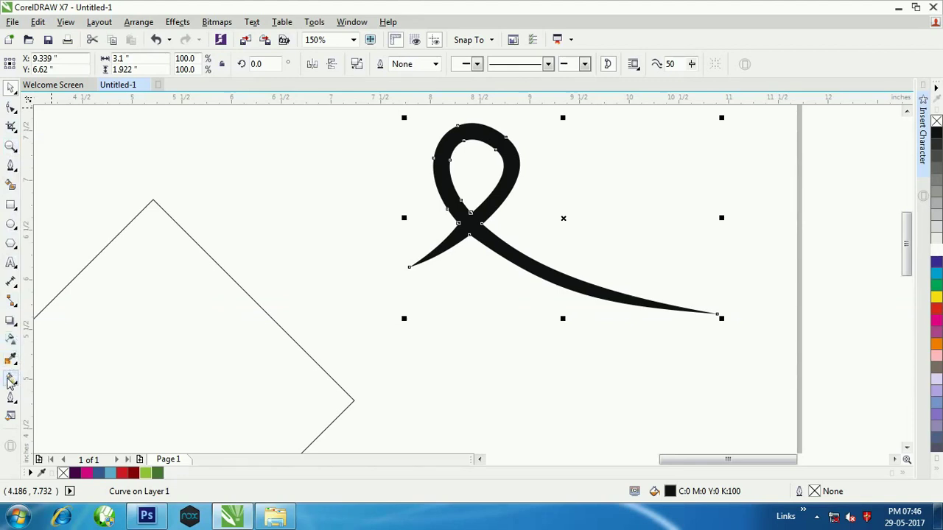
Apply a linear fountain fill from the loop's top to the right tail's tip, running from dark purple to magenta
click(10, 379)
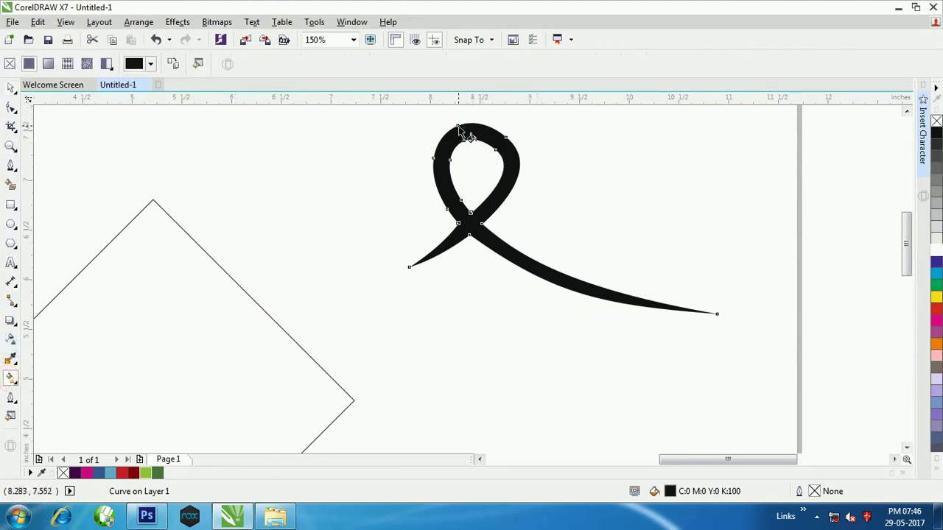
drag(458, 126, 716, 313)
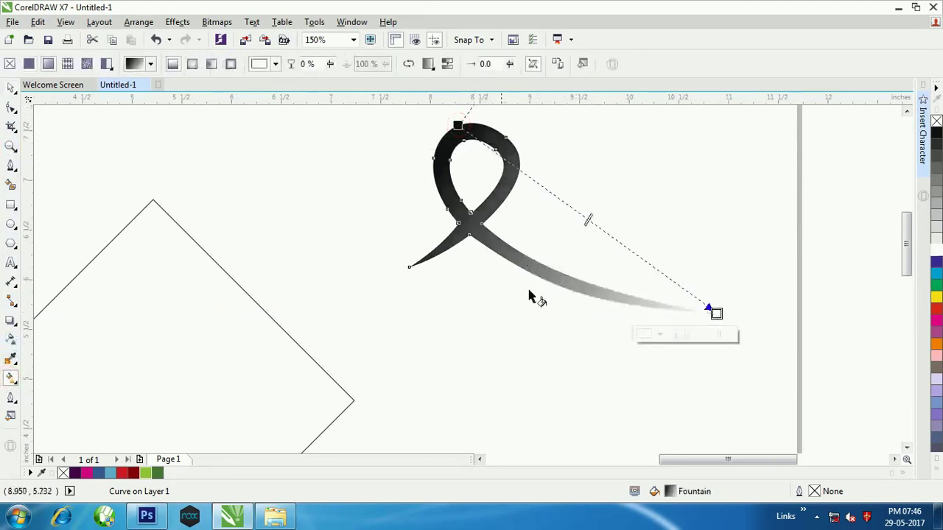
drag(74, 473, 458, 127)
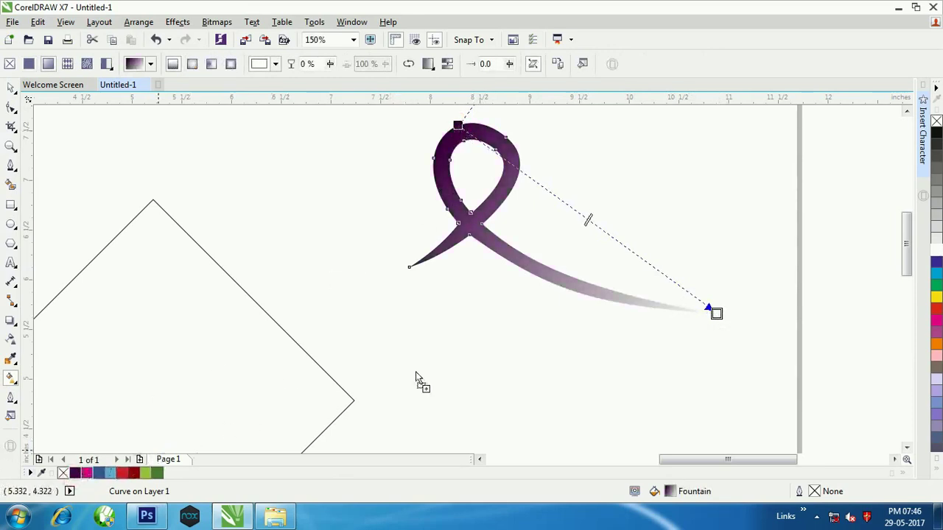
drag(416, 379, 717, 315)
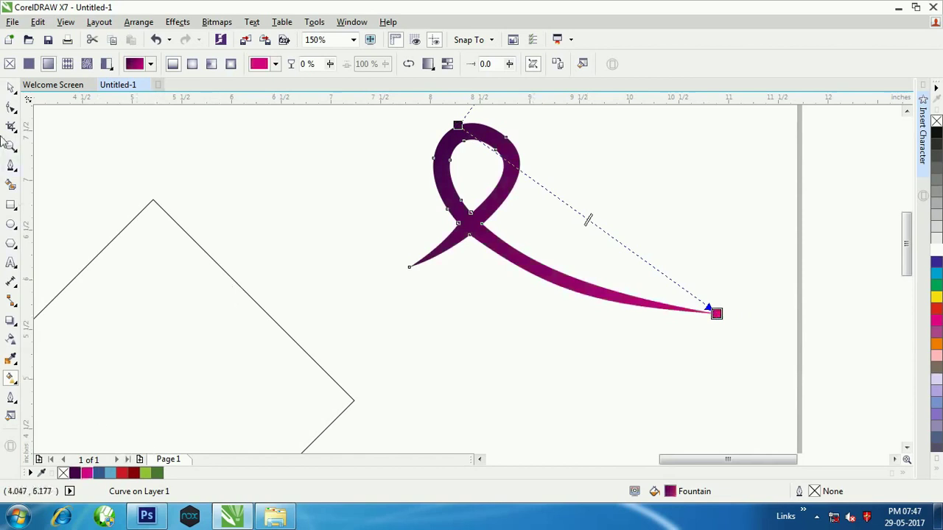
Try rotating the looped curve by 90° about the diamond's center, and undo the rotation
click(11, 88)
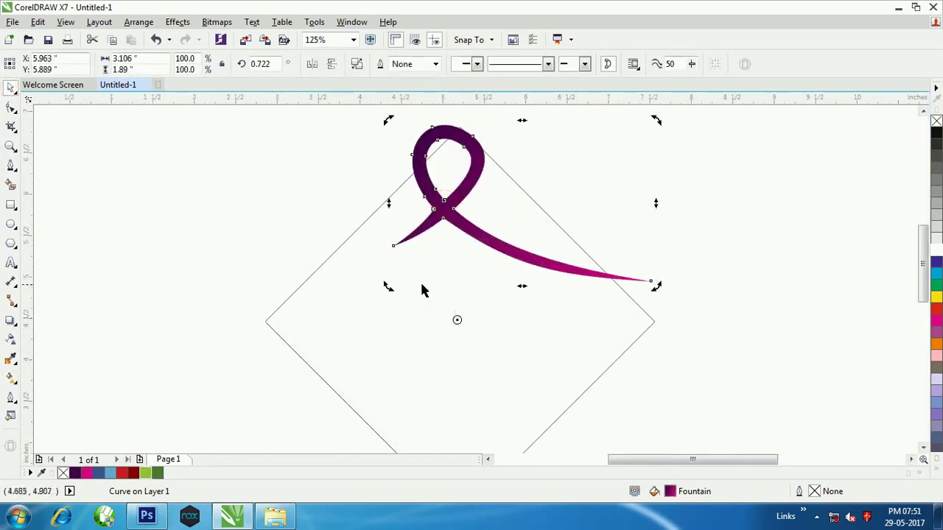
drag(457, 321, 462, 319)
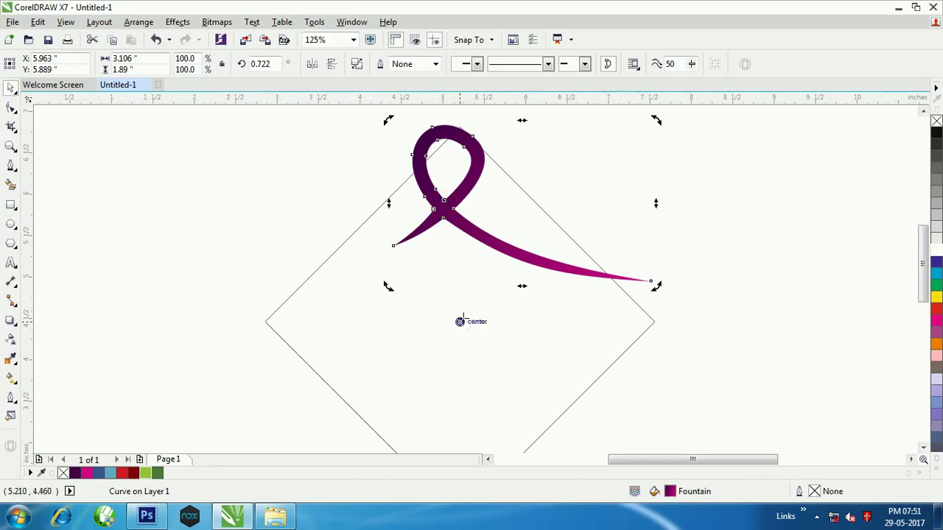
drag(389, 287, 418, 427)
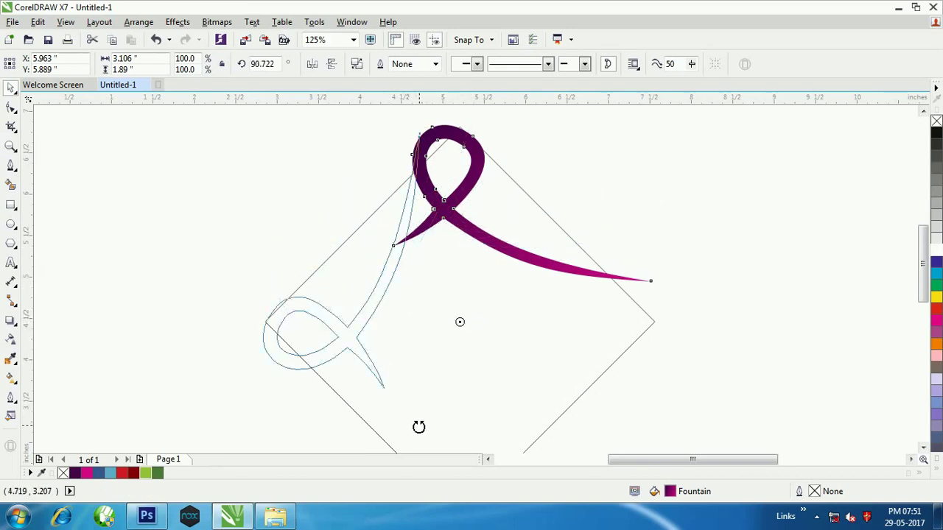
drag(418, 427, 419, 426)
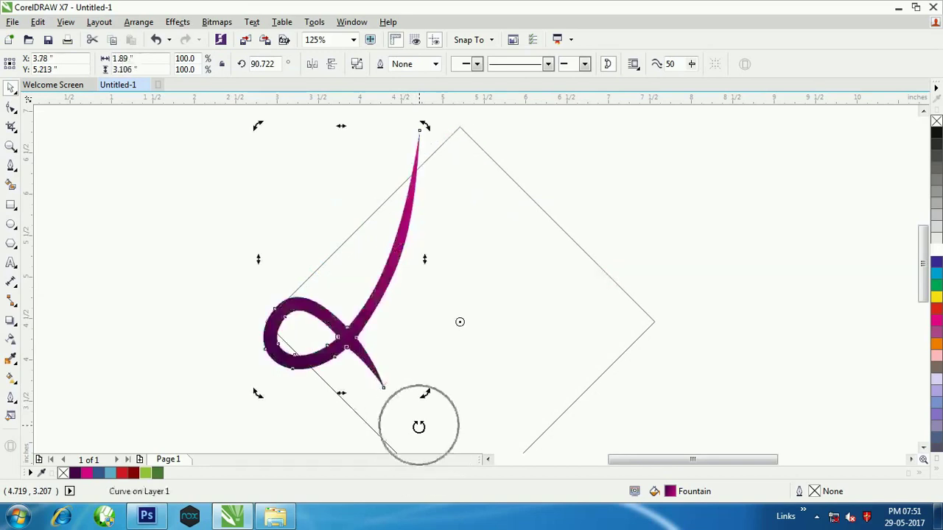
key(ctrl+z)
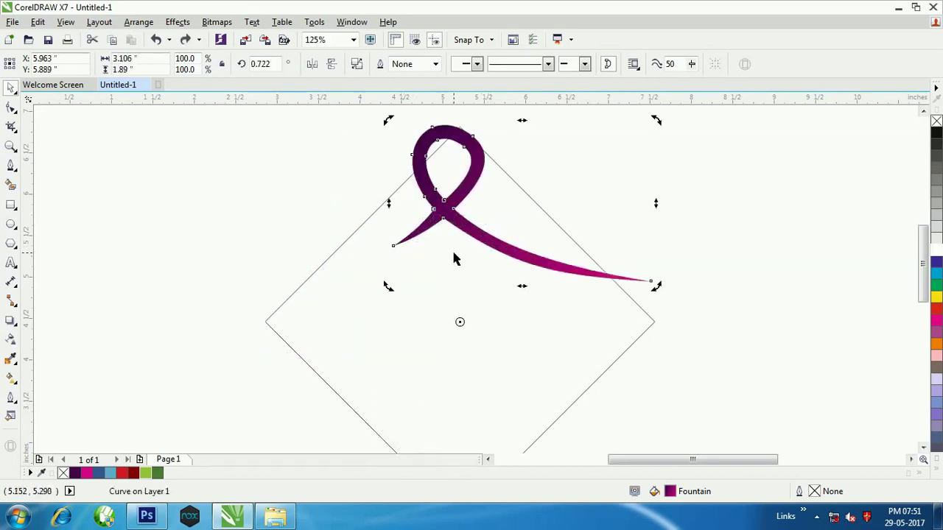
Scale the looped curve down to 2.584 × 1.573 in and shrink the diamond about its center to 3.468 × 3.468 in
click(523, 260)
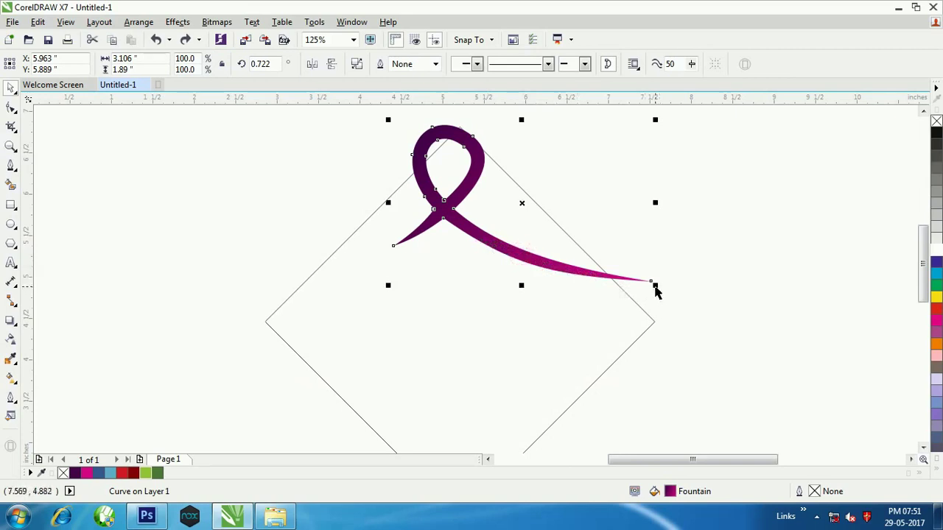
drag(655, 286, 610, 304)
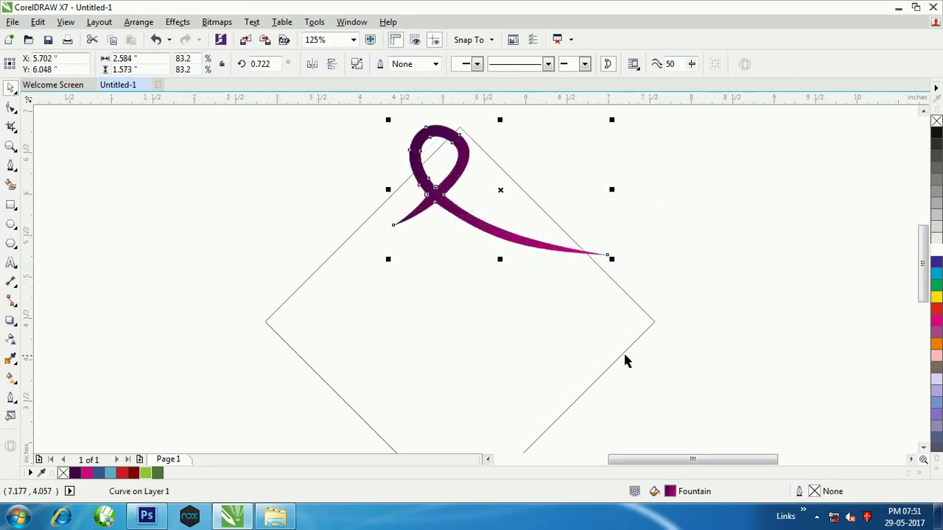
click(639, 340)
scroll(475, 247, down, 2)
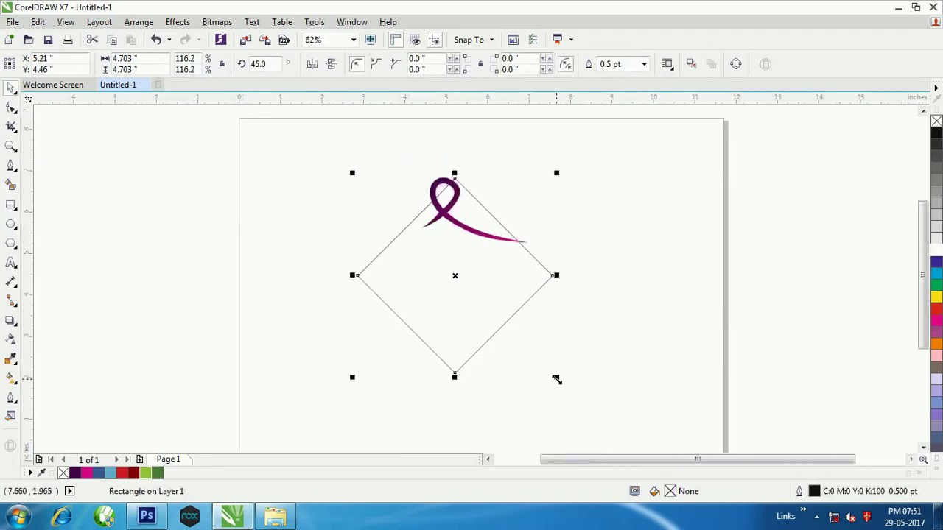
drag(555, 378, 531, 368)
Select the looped curve together with the diamond and align their top edges
drag(390, 145, 617, 404)
mouse_move(598, 140)
mouse_down()
mouse_move(450, 273)
mouse_move(321, 409)
mouse_up()
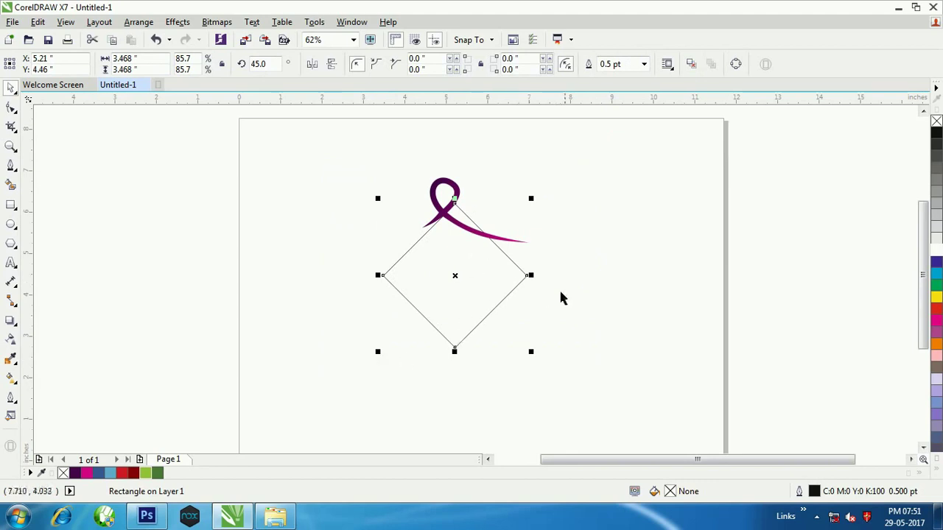
click(589, 257)
drag(552, 151, 325, 415)
key(t)
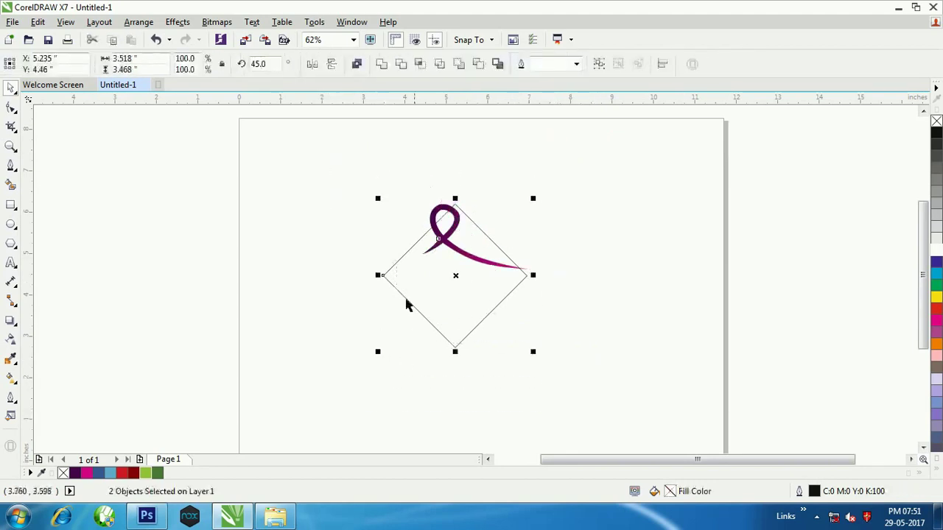
Select only the looped curve and place its rotation center on the diamond's center
scroll(438, 256, up, 2)
click(256, 231)
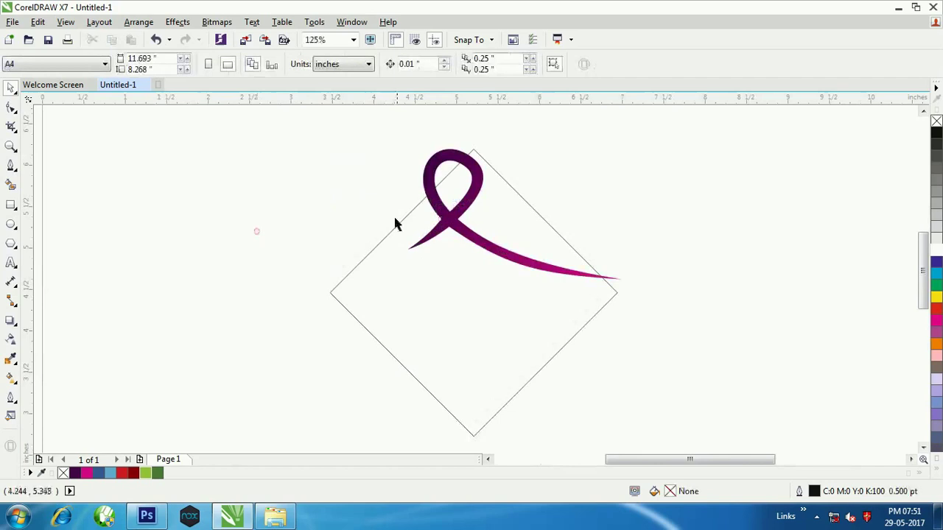
click(456, 215)
click(453, 208)
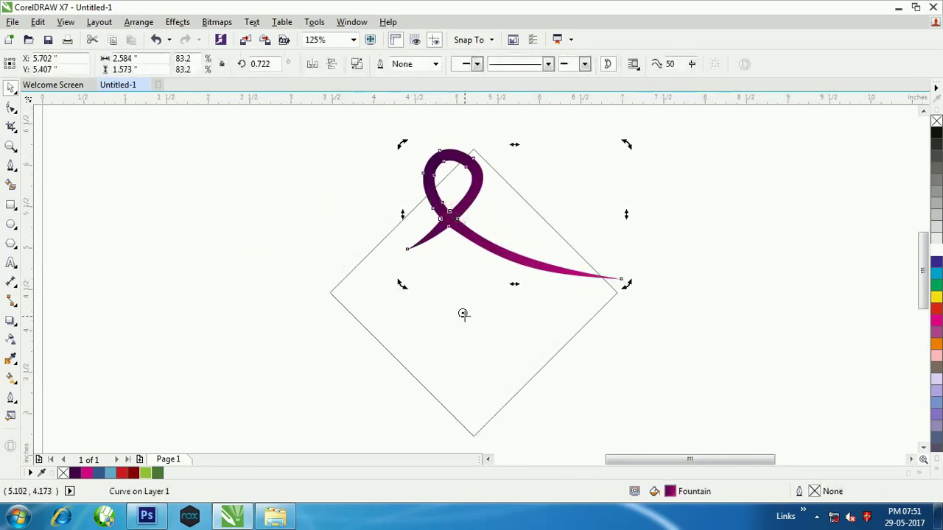
drag(462, 313, 473, 292)
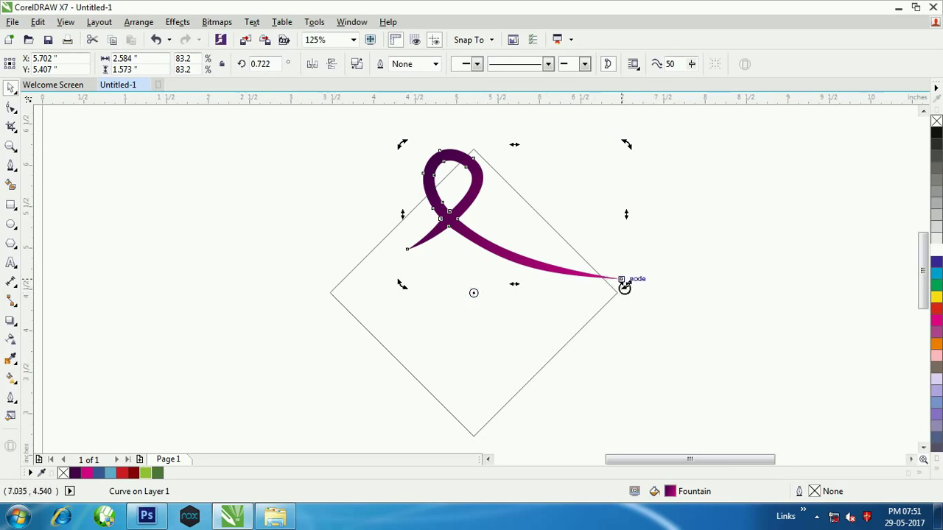
Rotate a copy of the looped curve 90° about the diamond's center, and repeat the rotated copy twice to complete a four-loop ring
mouse_move(623, 287)
mouse_down()
mouse_move(618, 240)
mouse_move(525, 160)
mouse_move(461, 147)
mouse_up()
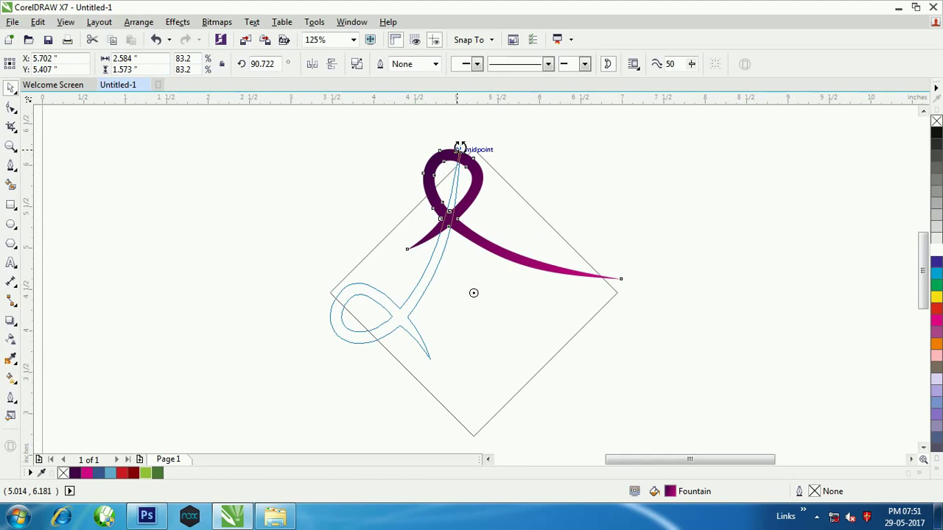
drag(460, 146, 460, 146)
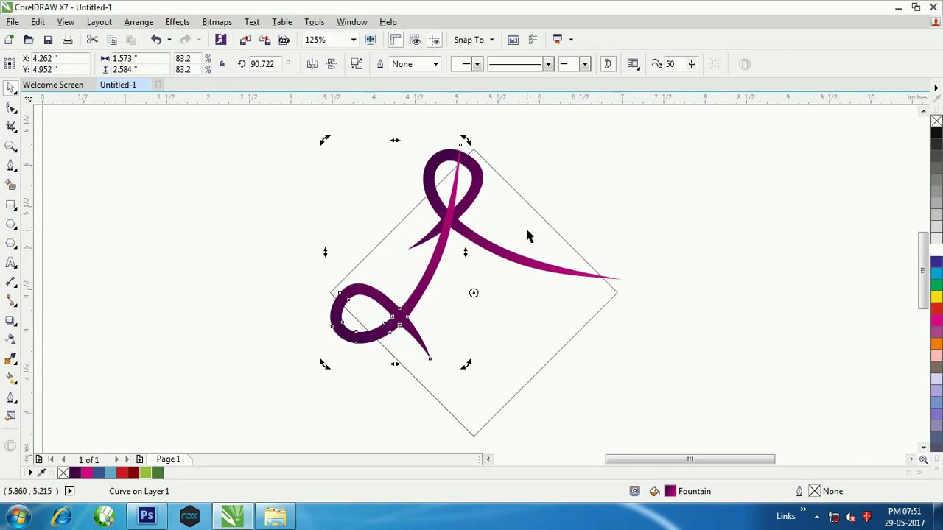
key(ctrl+r)
key(ctrl+r)
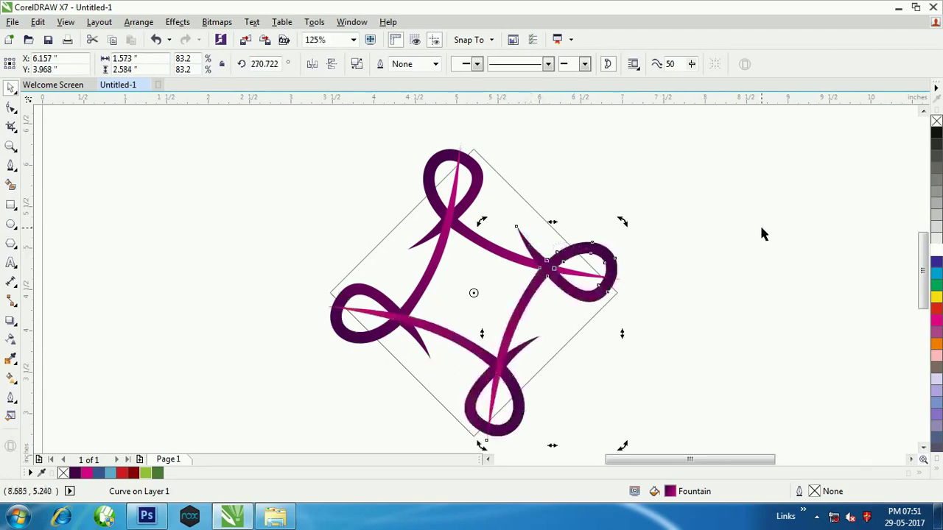
Delete the guide diamond around the four looped curves
click(762, 234)
click(479, 155)
right_click(481, 153)
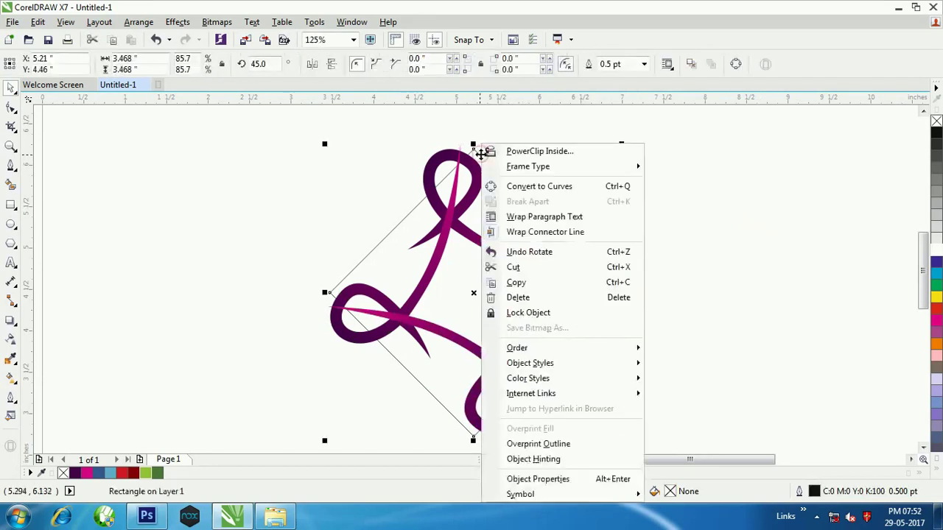
click(538, 298)
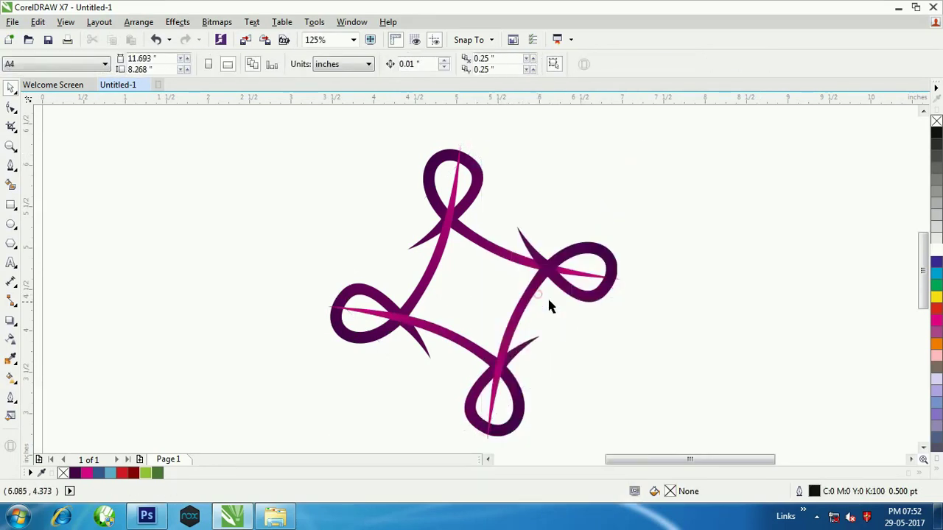
Try trimming the top looped curve with the left one, and undo the trim
scroll(464, 214, up, 2)
scroll(452, 216, down, 2)
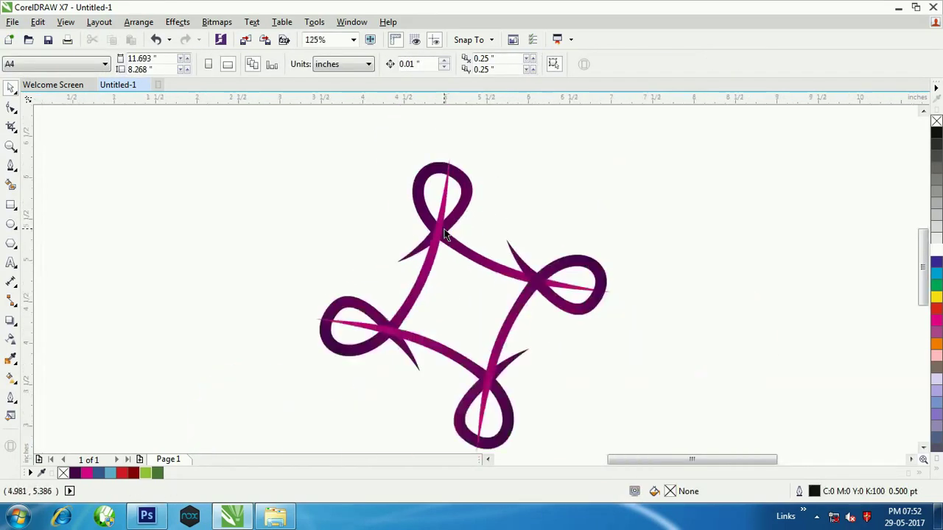
scroll(453, 212, up, 2)
click(436, 229)
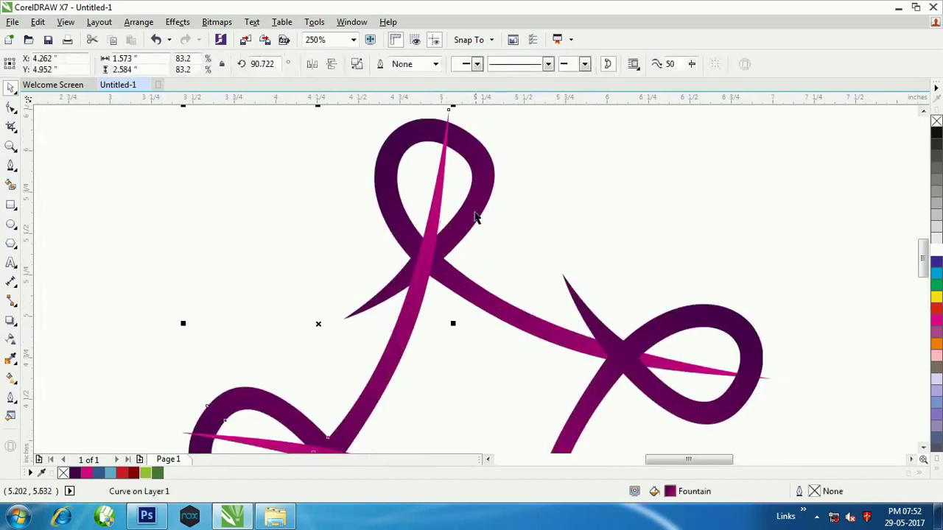
shift+click(481, 213)
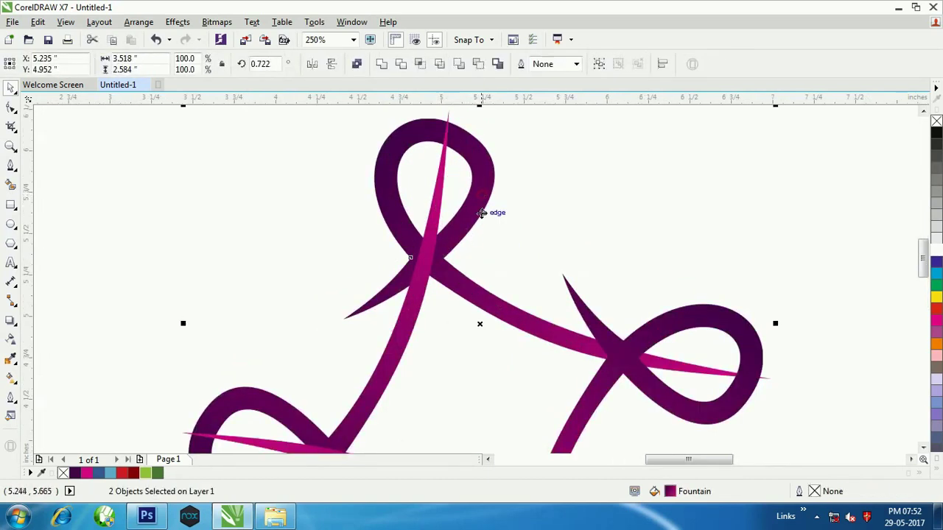
click(401, 65)
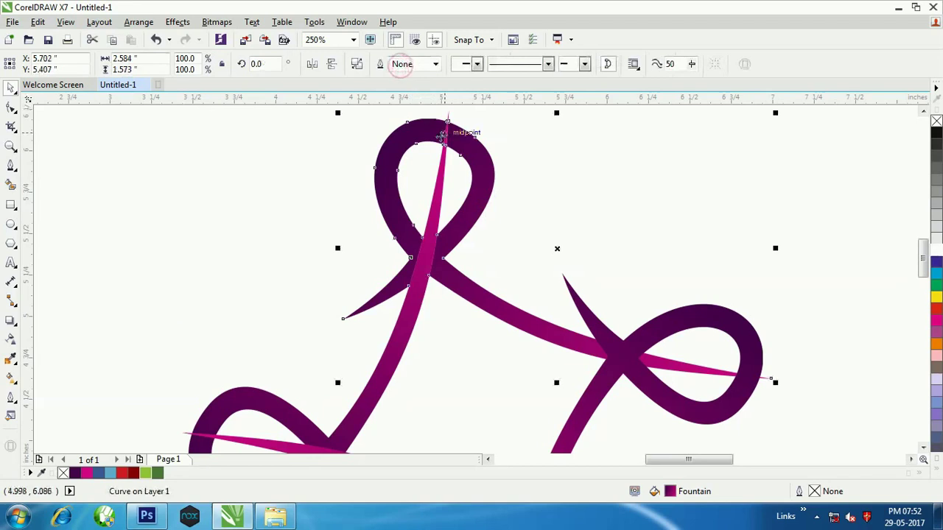
click(597, 196)
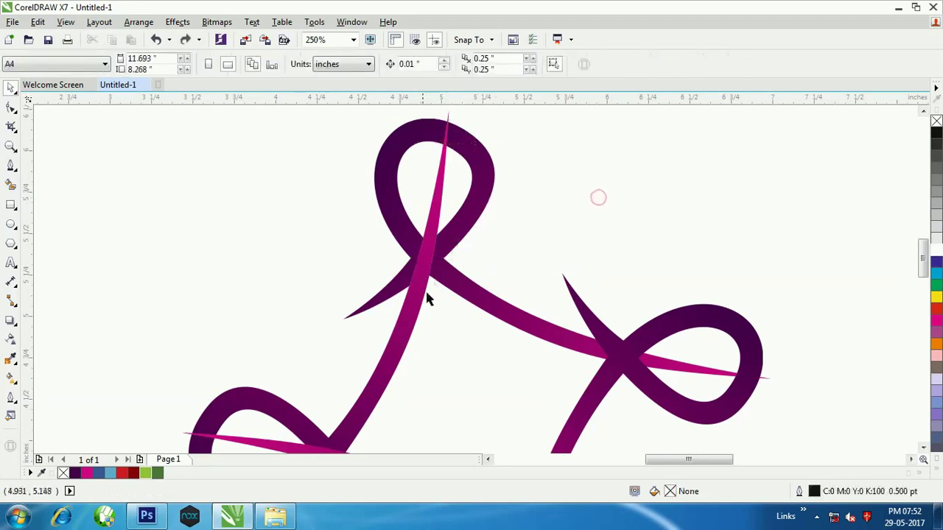
Trim the left looped curve with the top looped curve where they cross
click(479, 210)
shift+click(383, 376)
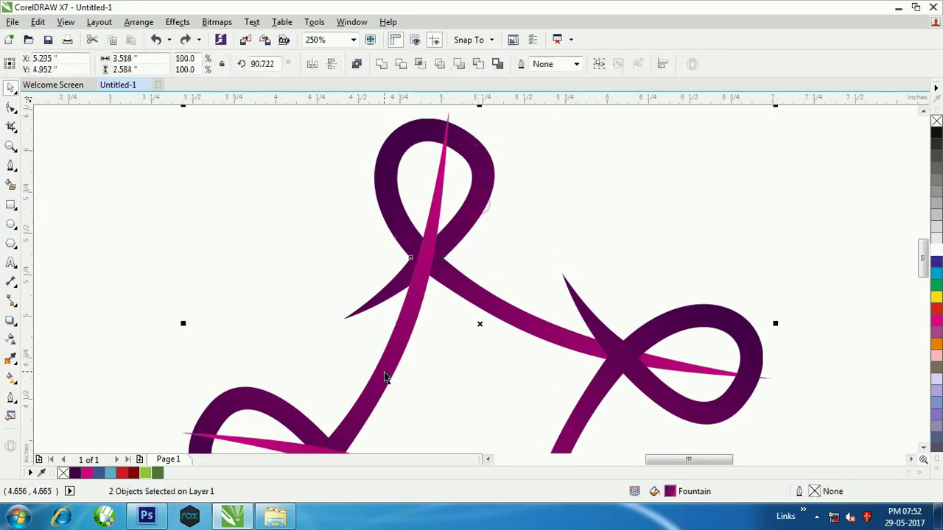
click(406, 66)
click(560, 190)
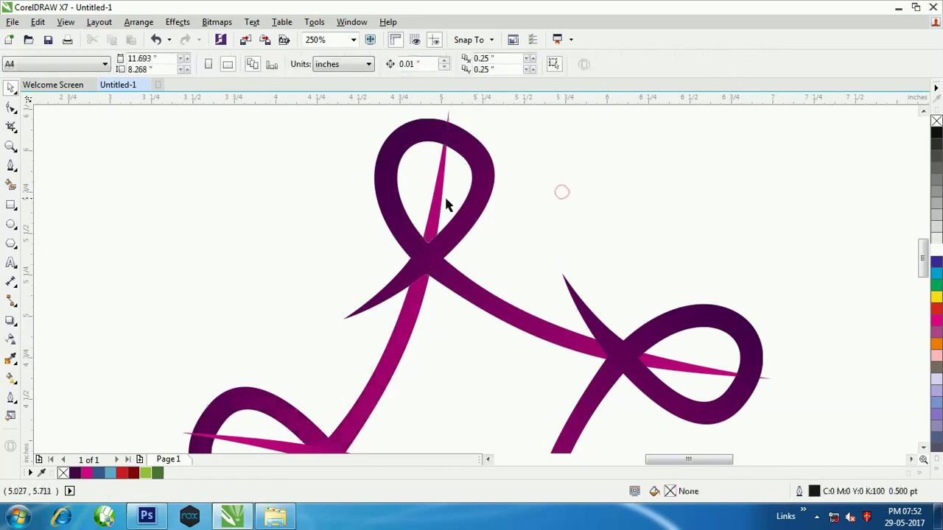
Break the trimmed left looped curve apart into separate pieces
click(440, 203)
click(440, 201)
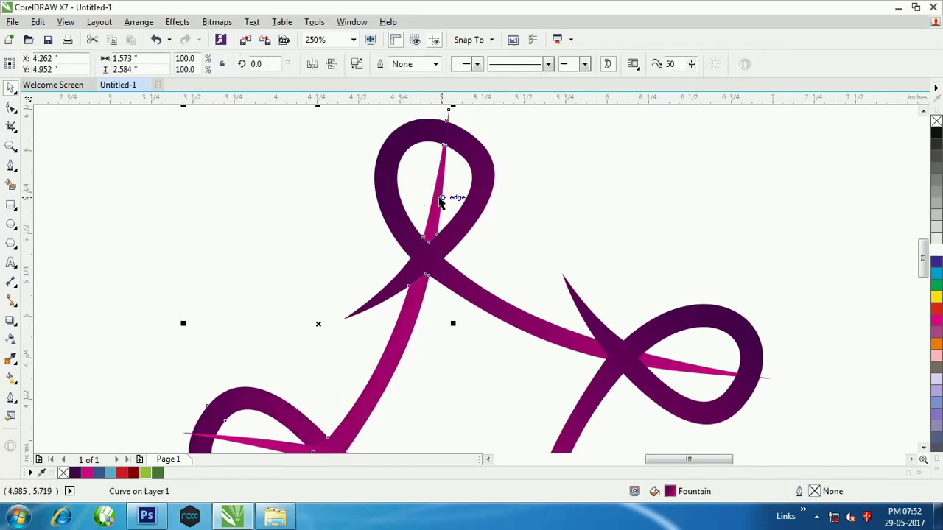
scroll(424, 177, down, 4)
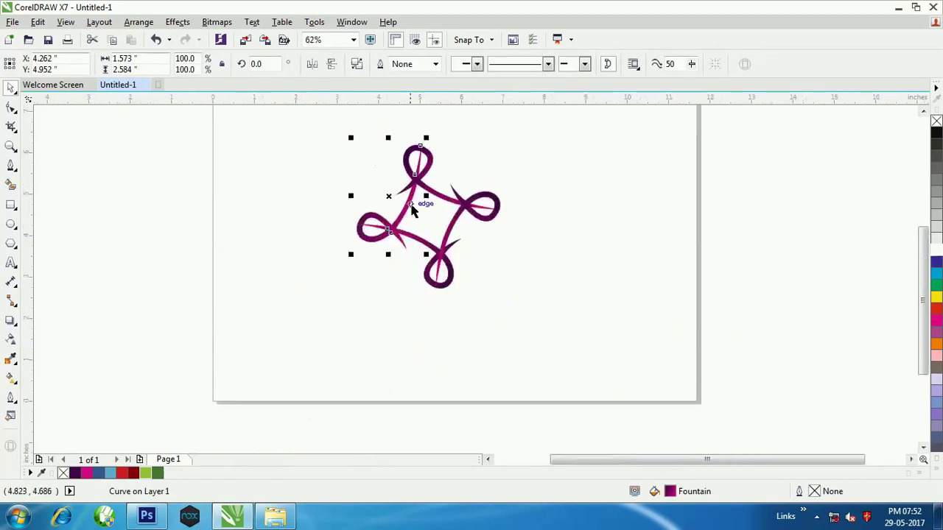
scroll(416, 161, up, 4)
right_click(421, 165)
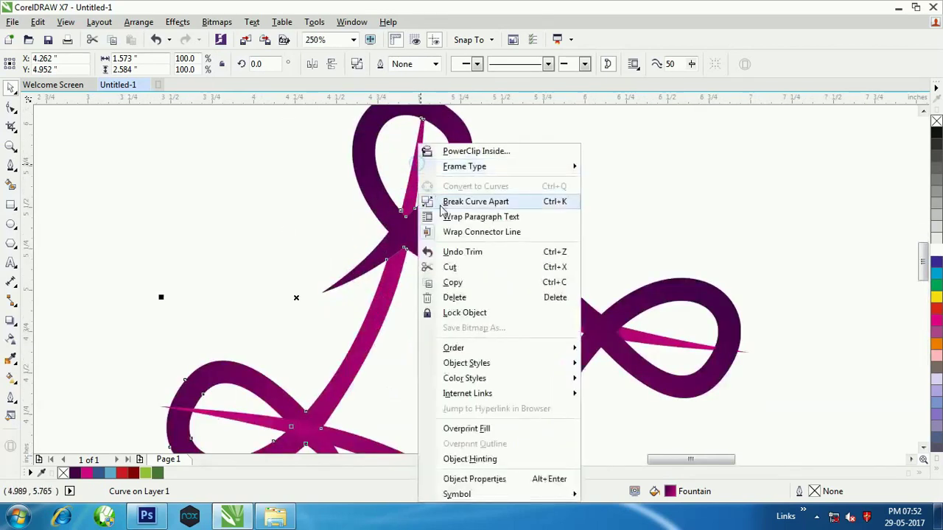
click(442, 203)
click(585, 181)
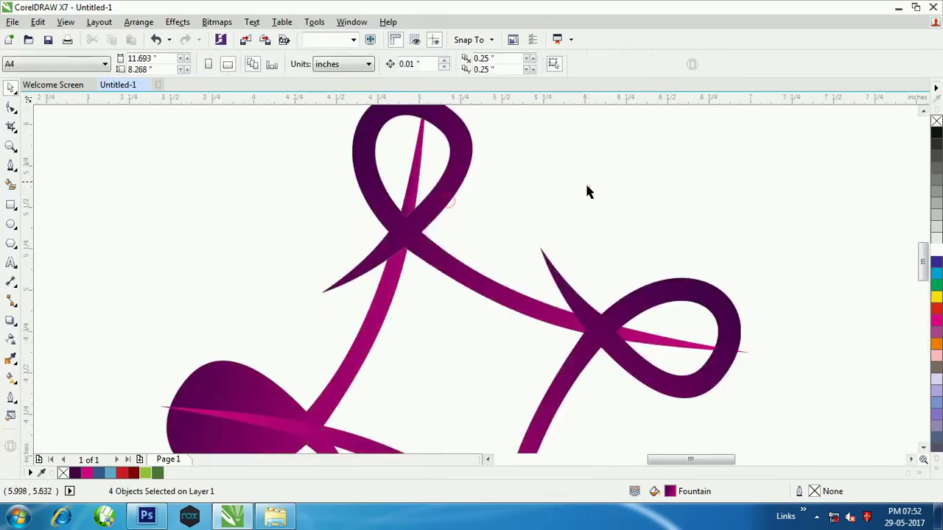
Delete the sliver inside the top loop and the small tip protruding above it
click(415, 179)
scroll(415, 175, down, 2)
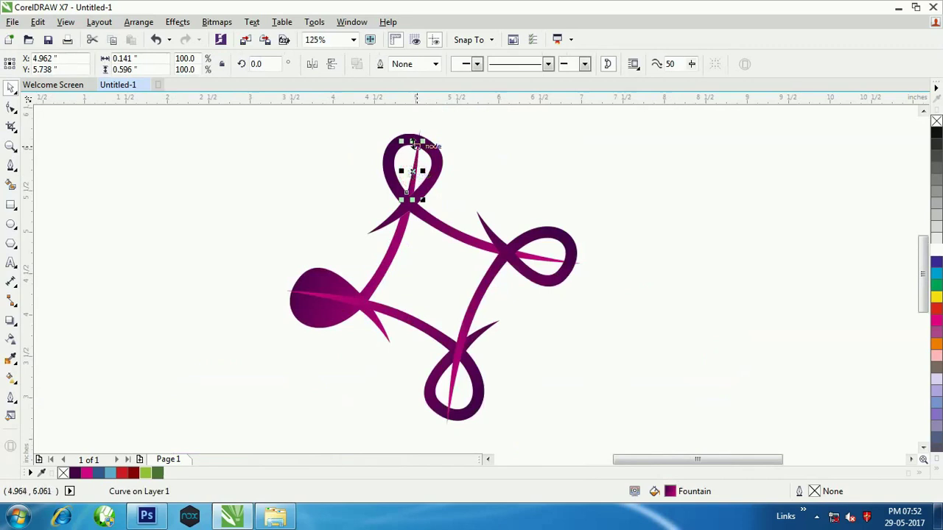
key(Escape)
scroll(421, 142, up, 4)
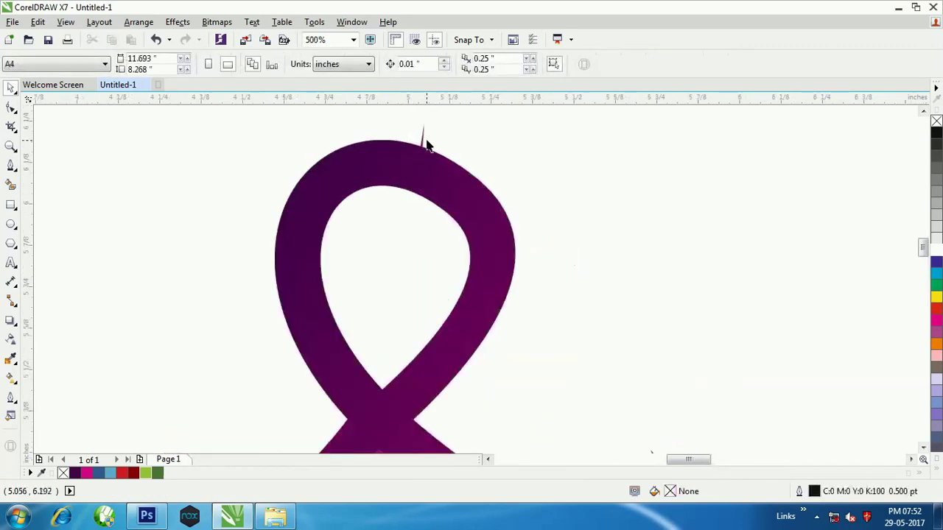
click(423, 140)
key(Escape)
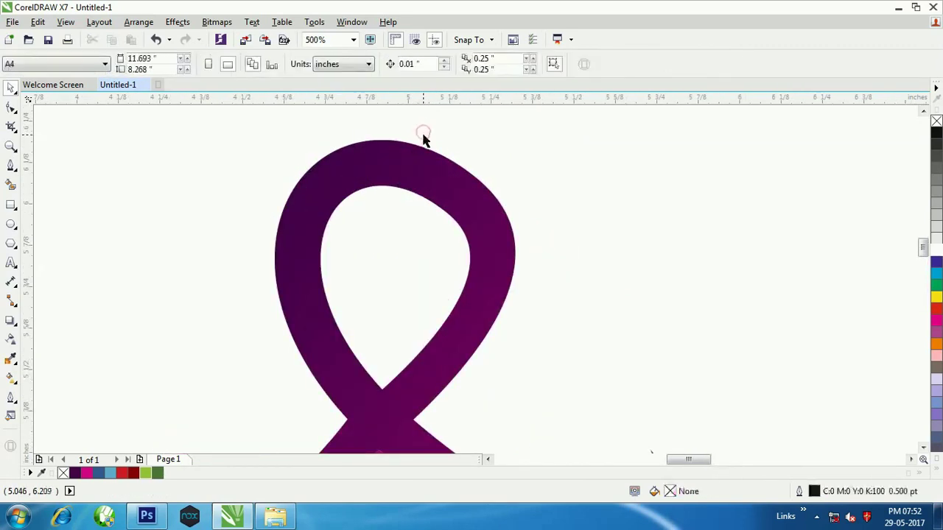
Select the two remaining pieces of the left looped curve and combine them to reopen the loop's hole
scroll(423, 140, down, 4)
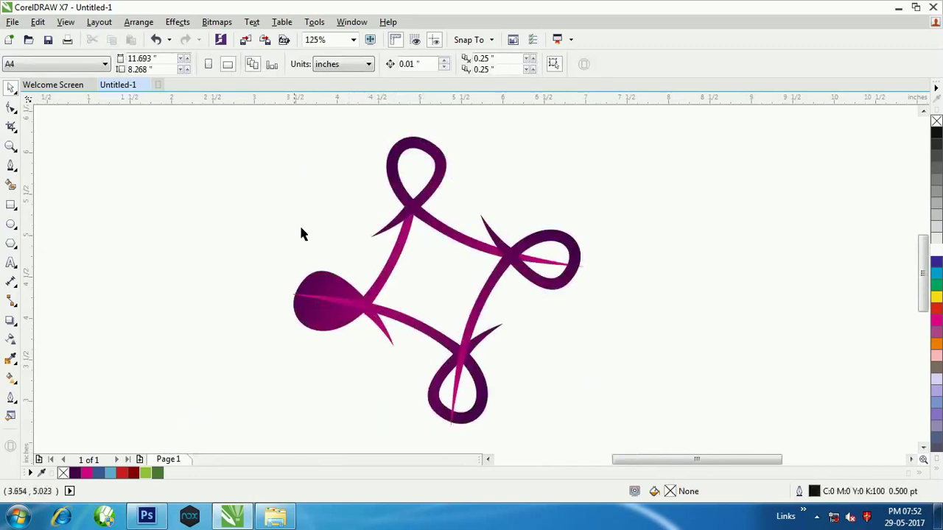
drag(202, 160, 442, 379)
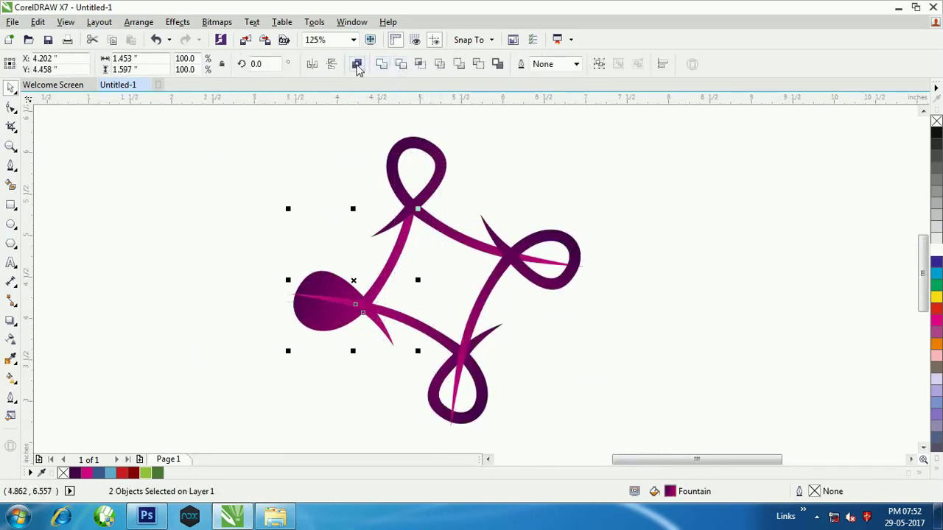
click(357, 65)
click(209, 278)
Try trimming the left looped curve with the bottom one, and undo the trim
scroll(416, 340, up, 2)
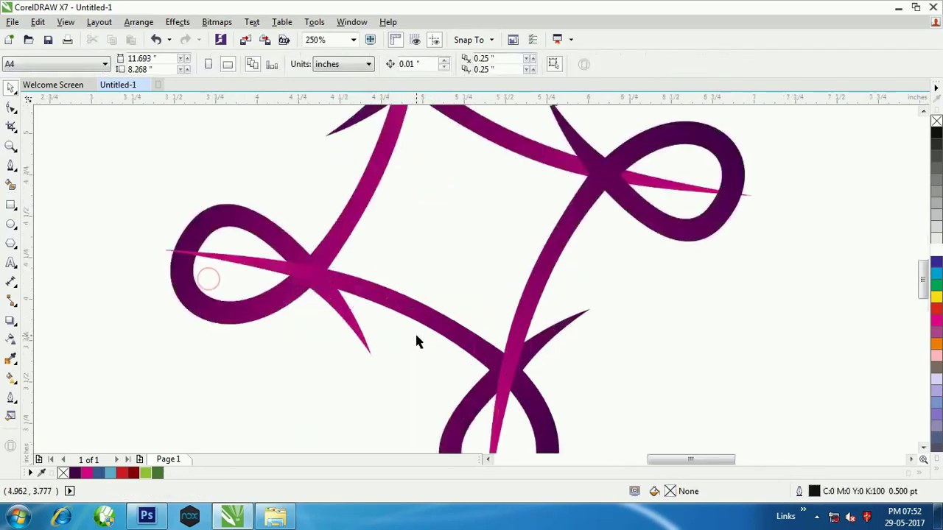
click(375, 303)
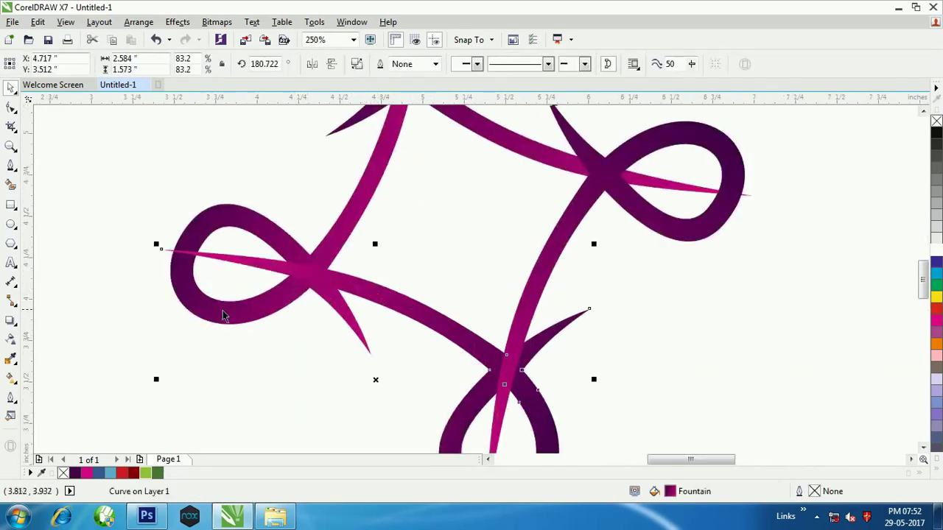
key(ctrl+k)
key(Tab)
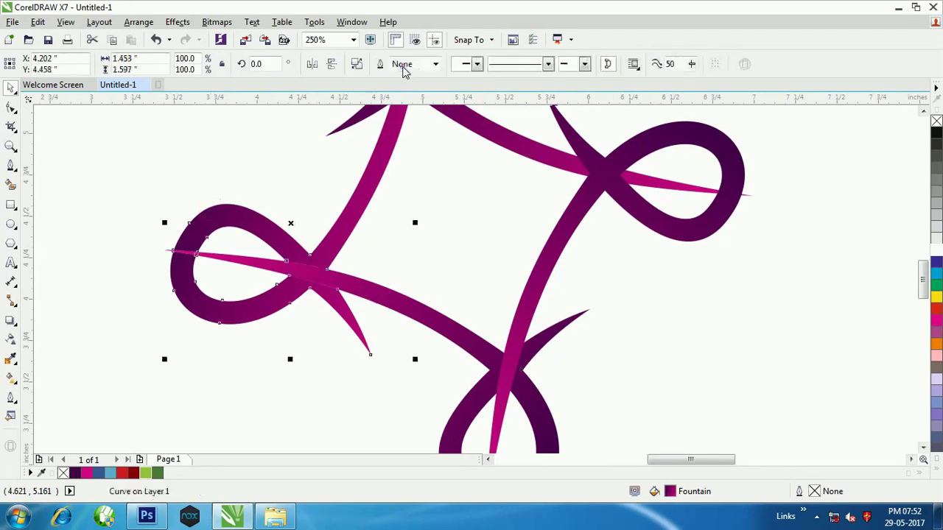
click(156, 40)
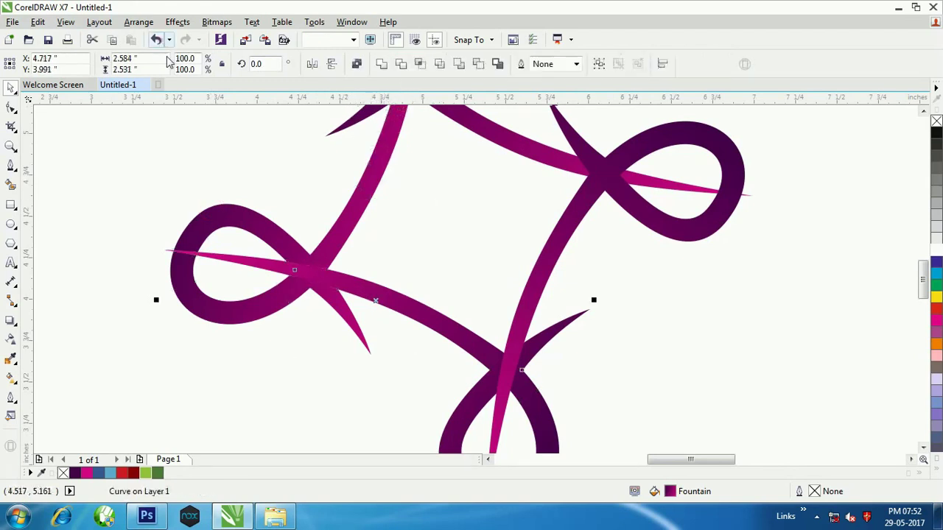
click(170, 151)
Trim the bottom looped curve with the left looped curve where they cross
click(288, 242)
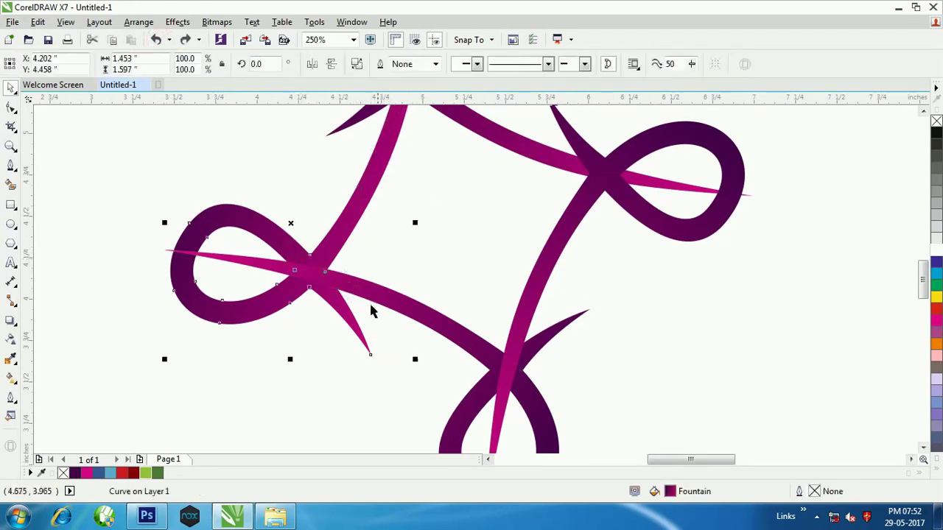
shift+click(431, 324)
click(400, 64)
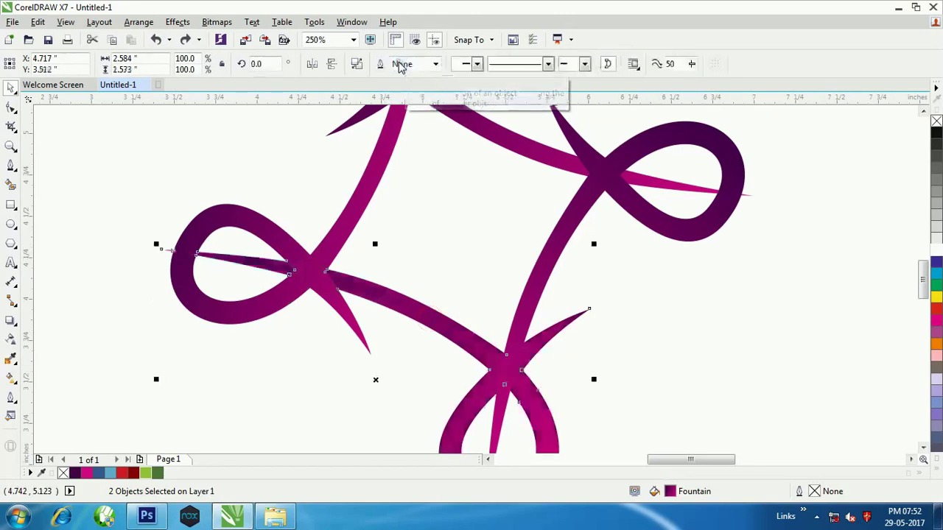
click(192, 174)
Break the trimmed bottom looped curve apart into separate pieces
click(361, 291)
right_click(361, 289)
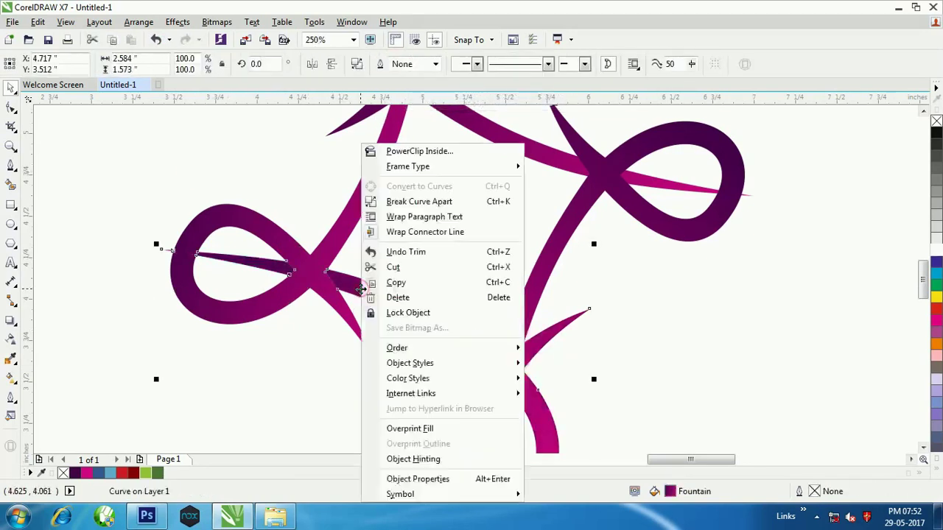
click(399, 203)
click(234, 164)
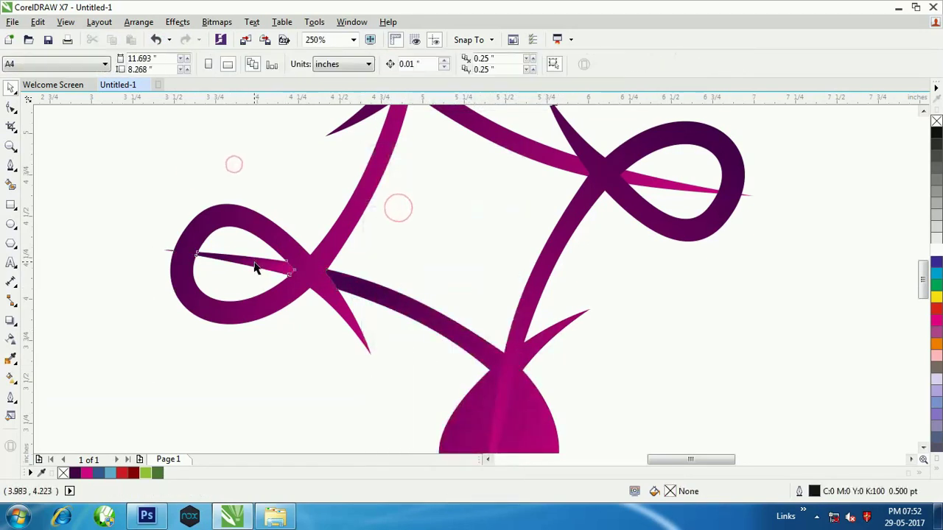
Delete the sliver inside the left loop and the small tip protruding beyond its outer edge
click(254, 268)
right_click(255, 262)
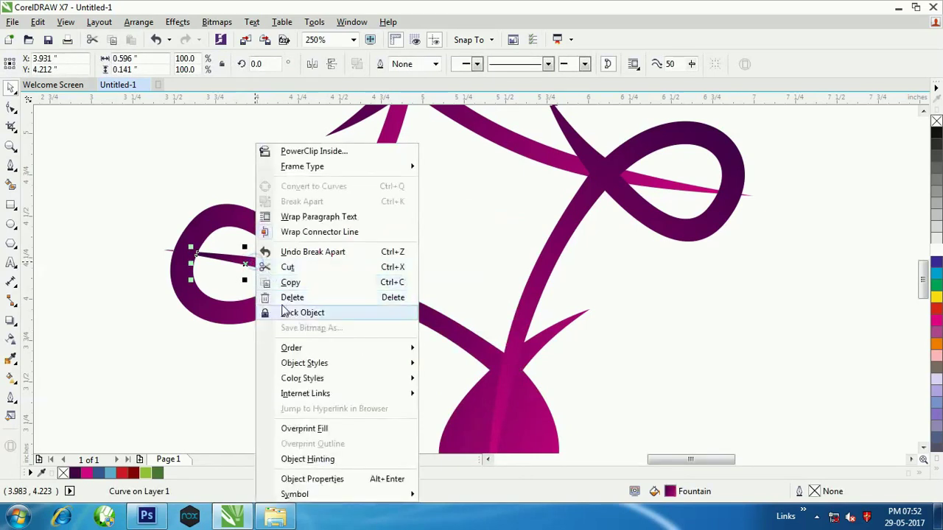
click(297, 300)
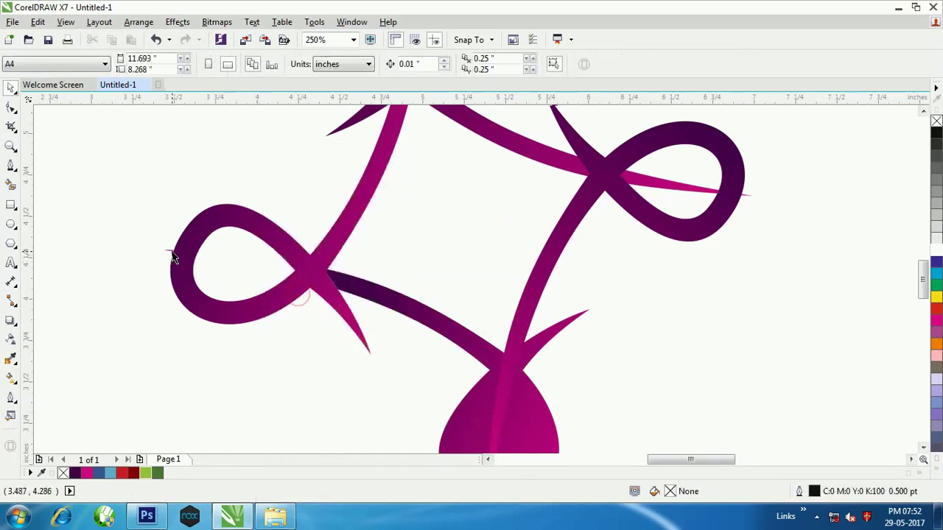
Select the two remaining pieces of the bottom looped curve and combine them to reopen the loop's hole
scroll(147, 247, down, 2)
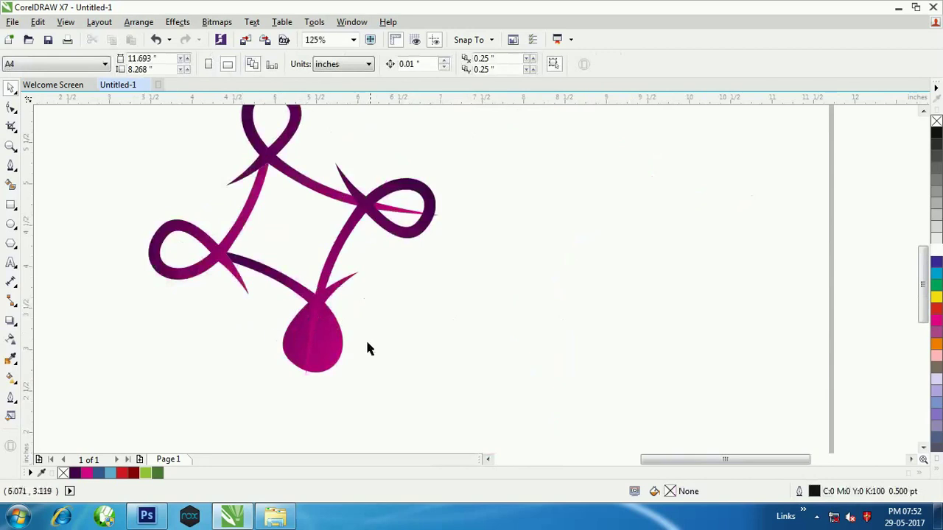
drag(396, 315, 237, 413)
drag(386, 275, 184, 434)
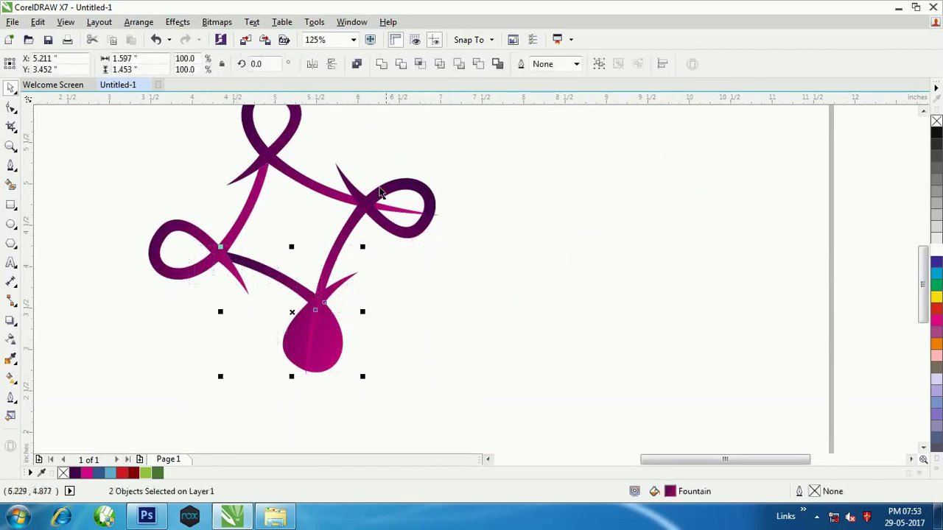
click(357, 64)
click(402, 295)
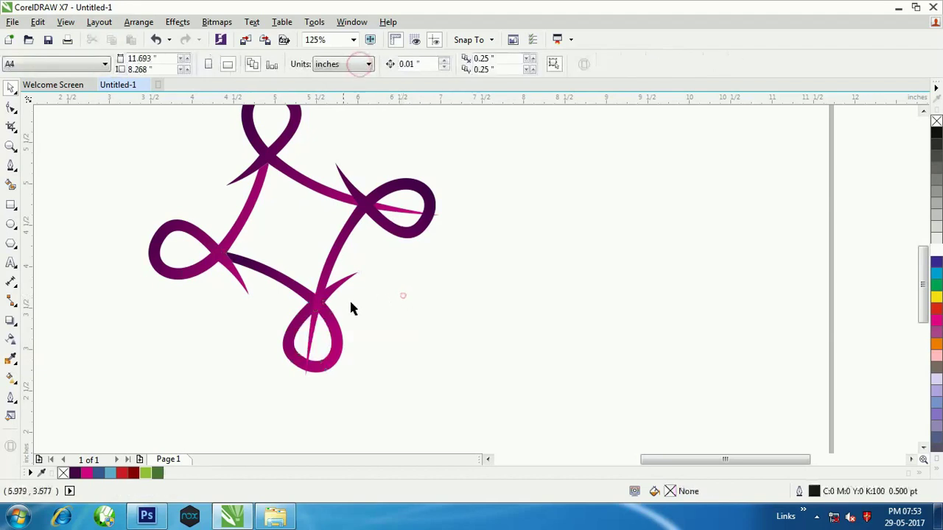
Trim the right looped curve with the bottom looped curve where they cross
click(309, 293)
shift+click(345, 229)
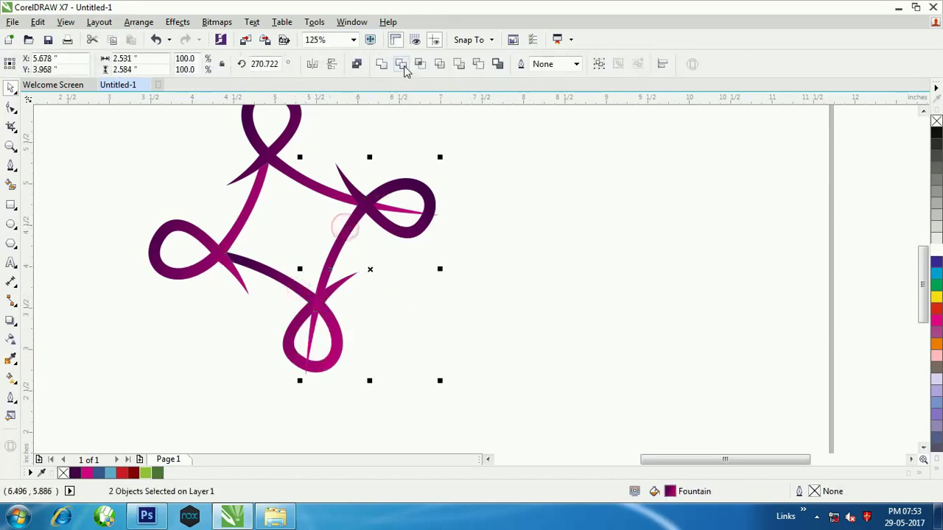
click(402, 64)
click(358, 316)
Break the trimmed right looped curve apart into separate pieces
click(327, 280)
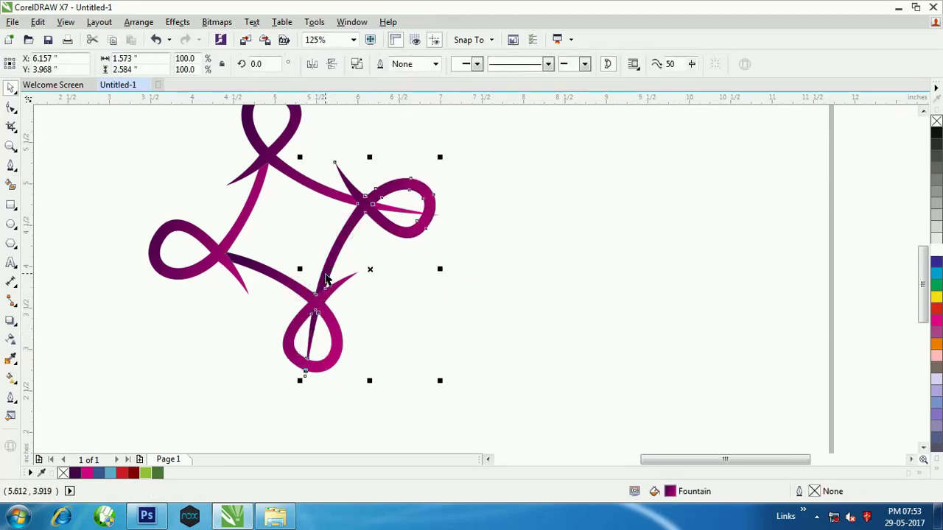
right_click(327, 280)
click(361, 200)
click(476, 273)
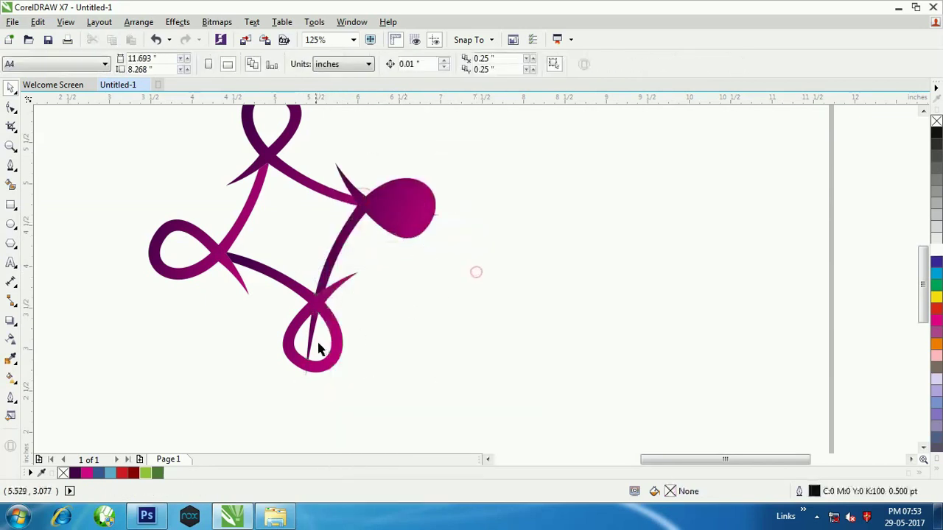
Delete the sliver inside the bottom loop and the small tip protruding beyond its outer edge
click(313, 337)
key(Escape)
scroll(309, 381, up, 3)
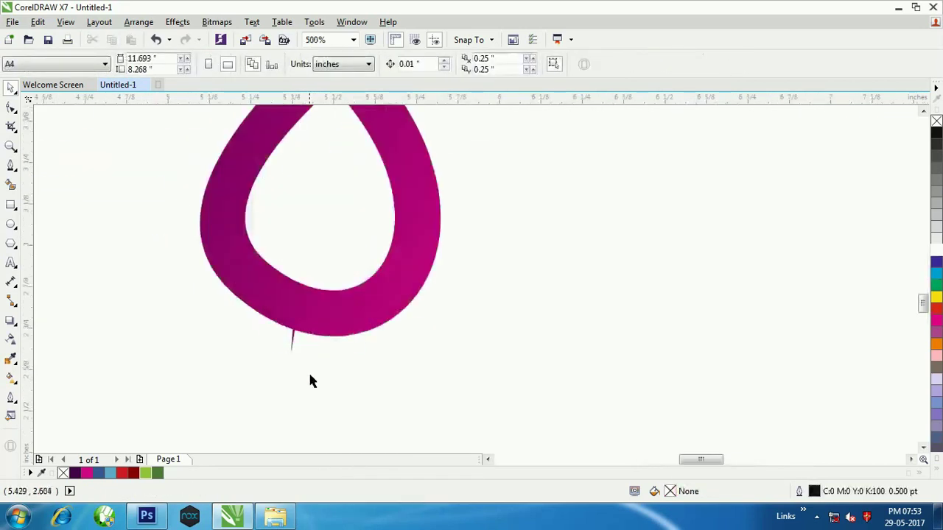
drag(367, 292, 366, 293)
key(Delete)
scroll(351, 325, up, 2)
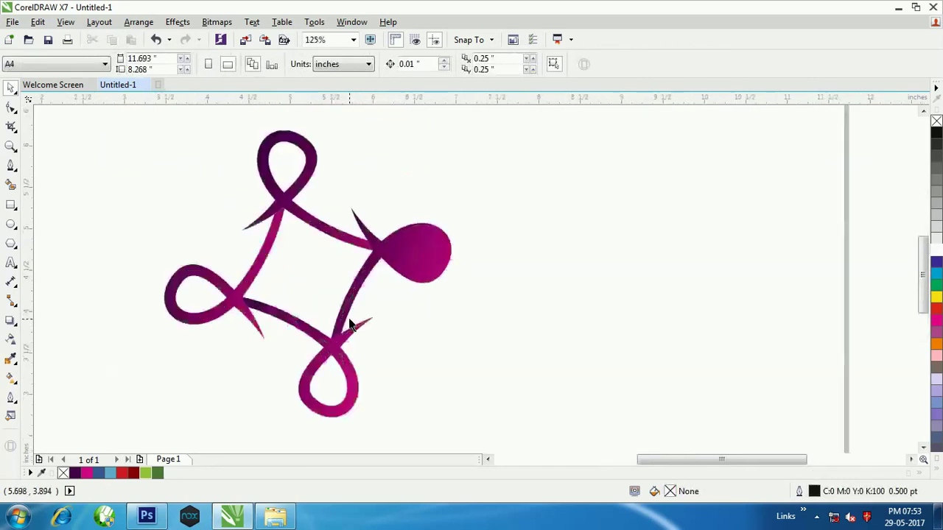
Select the two remaining pieces of the right looped curve and combine them to reopen the loop's hole
drag(512, 172, 295, 398)
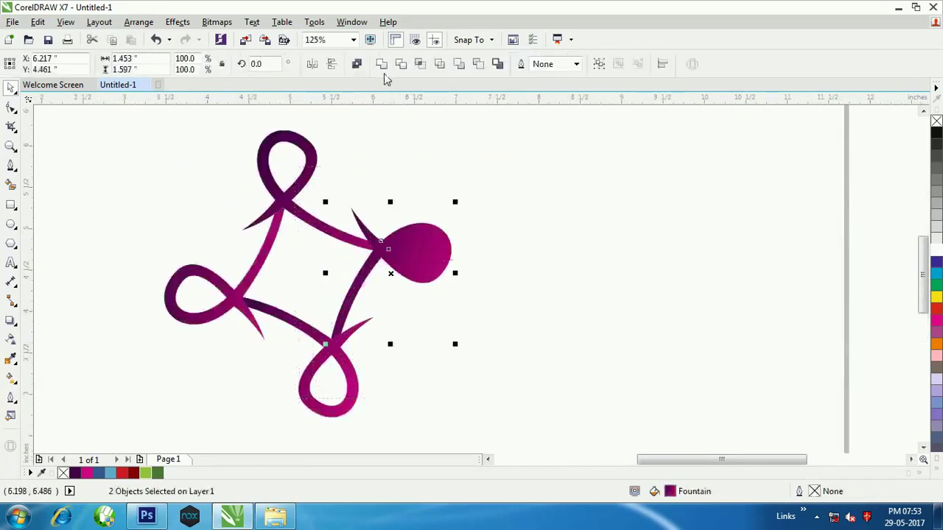
click(355, 64)
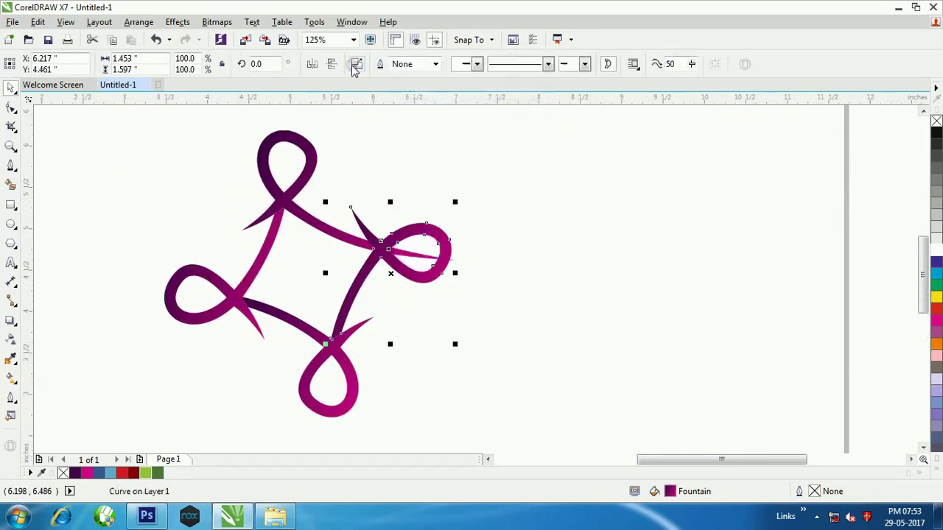
Trim the top looped curve with the right looped curve where they cross
scroll(354, 213, up, 2)
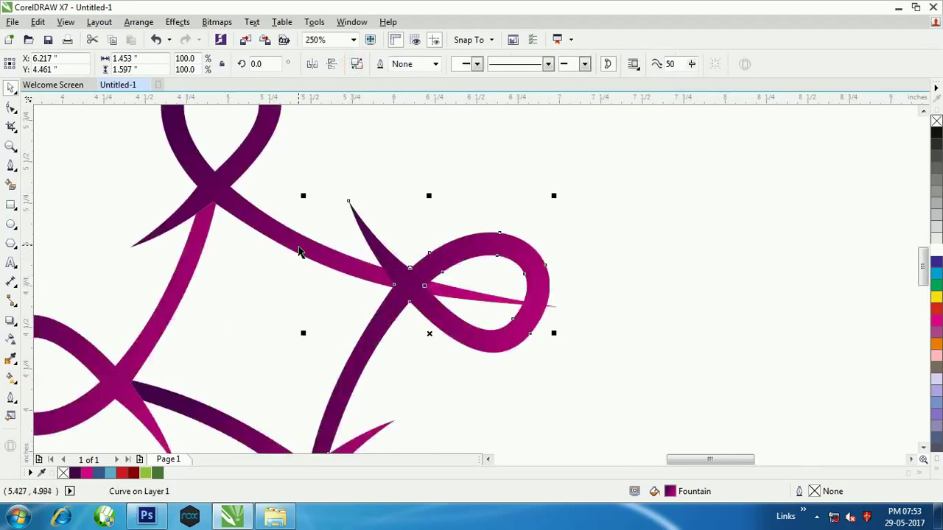
shift+click(286, 242)
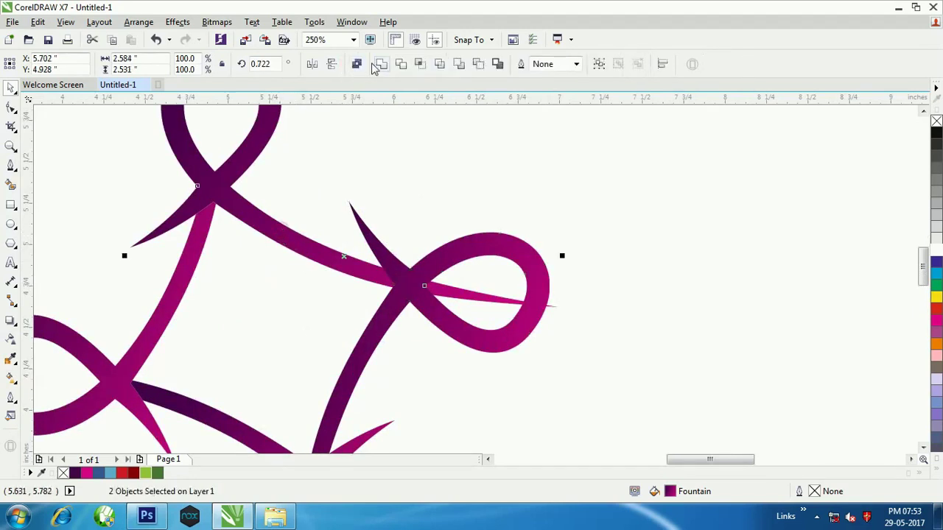
click(401, 64)
click(531, 177)
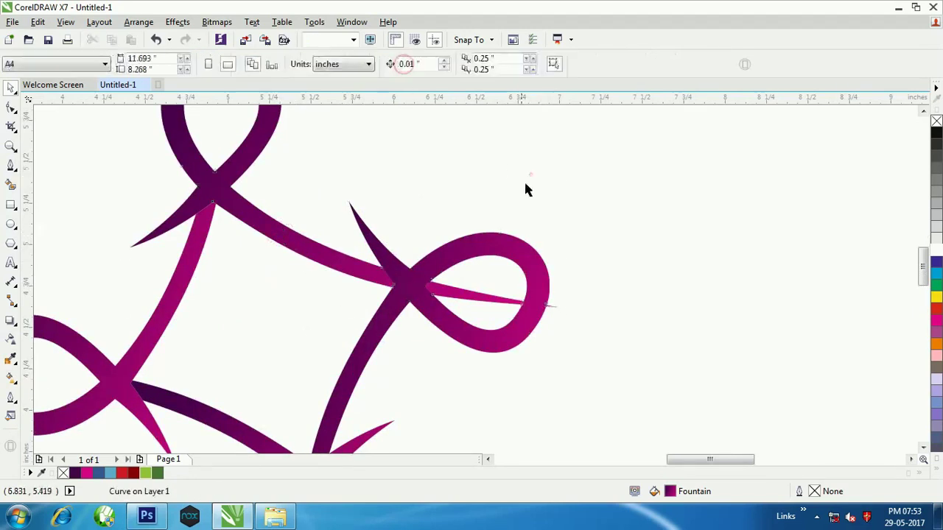
Break the trimmed top looped curve apart into separate pieces
click(370, 289)
right_click(361, 274)
click(401, 200)
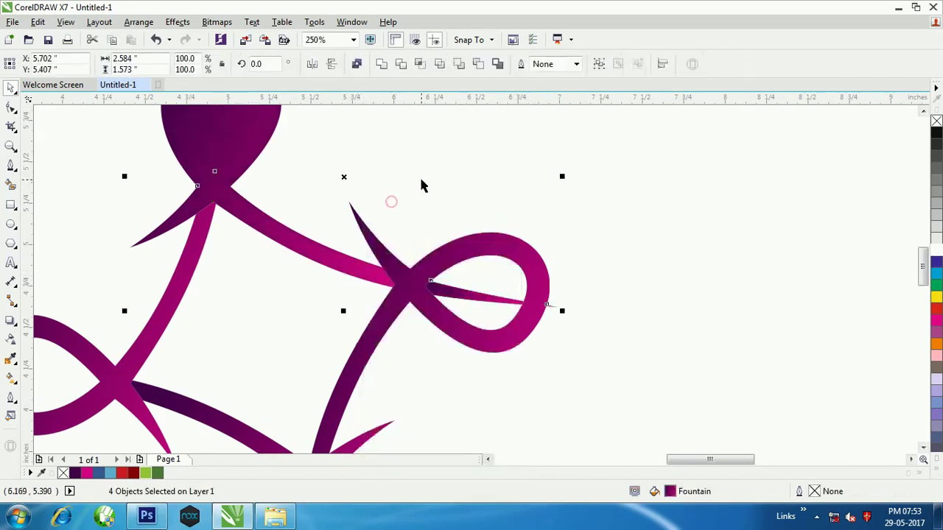
click(421, 180)
Delete the sliver inside the right loop and the small tip protruding beyond its outer edge
click(444, 296)
key(Delete)
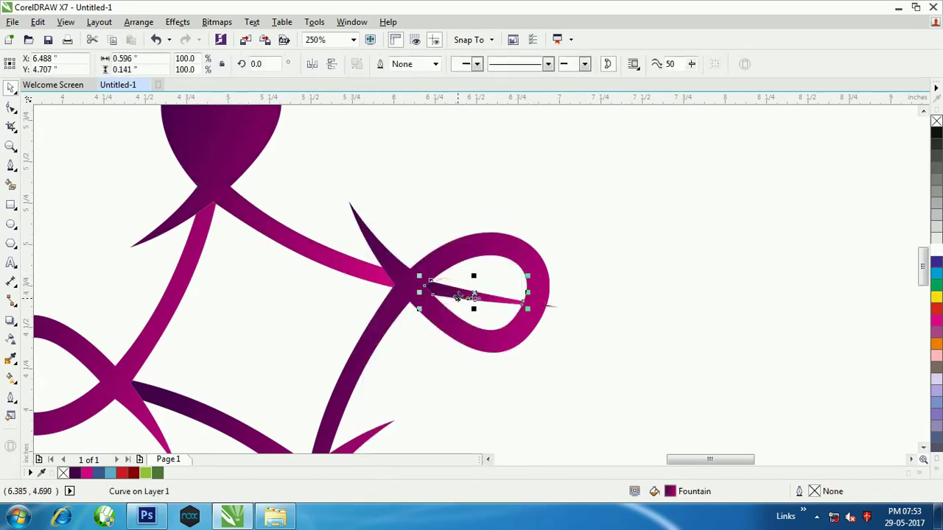
drag(515, 344, 515, 344)
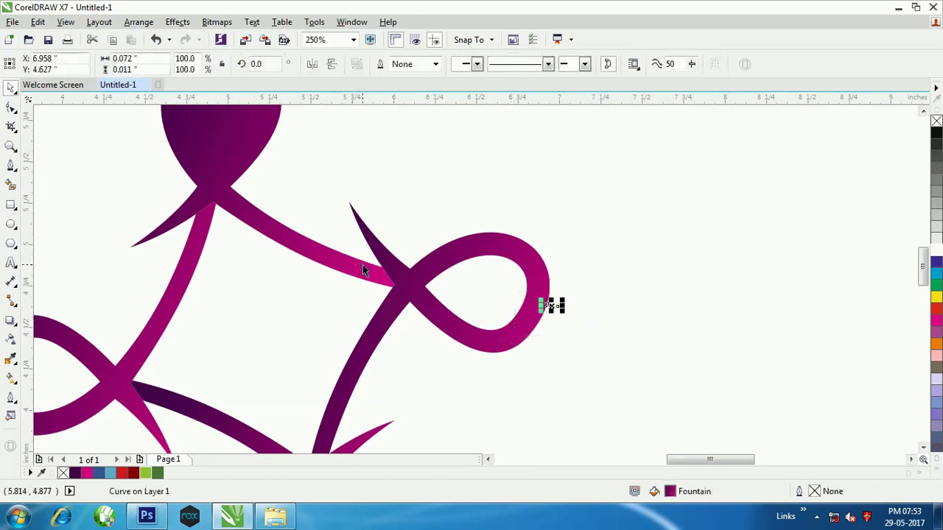
key(Delete)
Select the two remaining pieces of the top looped curve and combine them to reopen the loop's hole
scroll(504, 339, down, 2)
drag(269, 158, 505, 378)
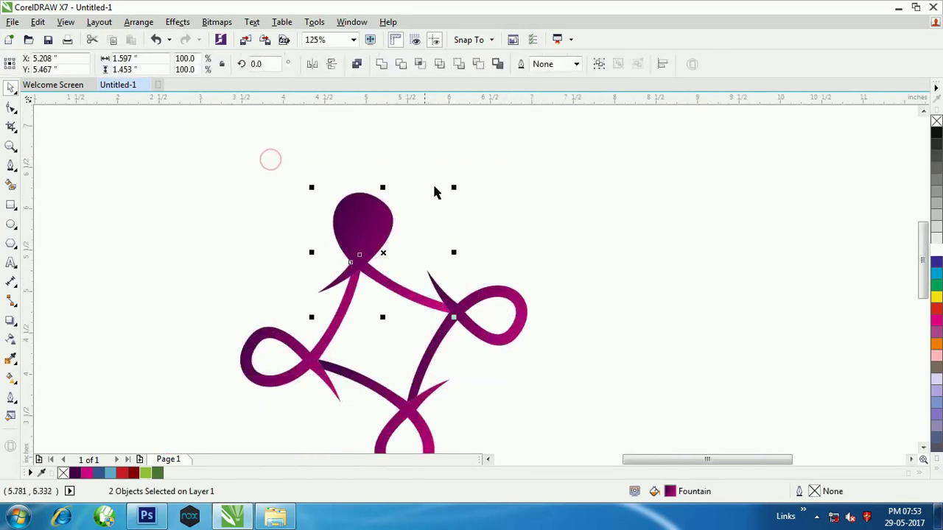
click(357, 64)
click(486, 194)
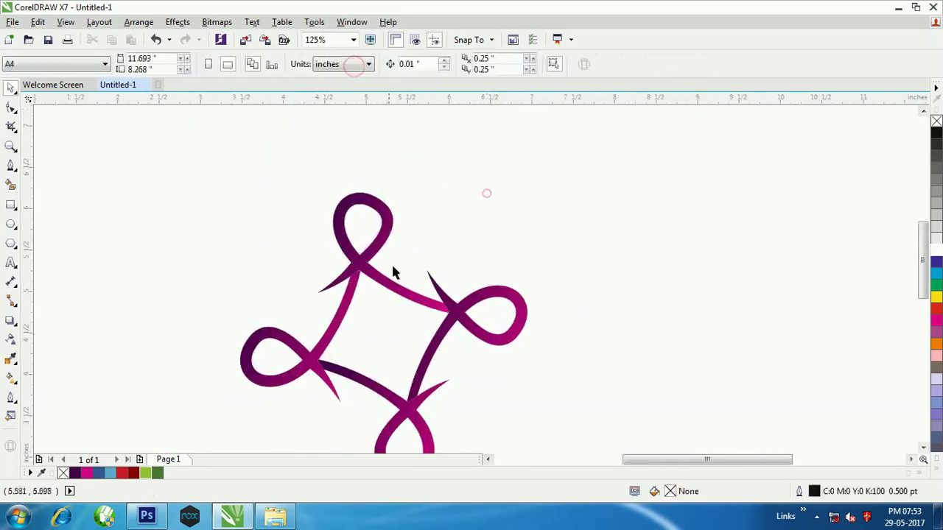
Realign the top looped curve's gradient to run from the loop's upper outer edge to the arm's end at the right loop
click(366, 260)
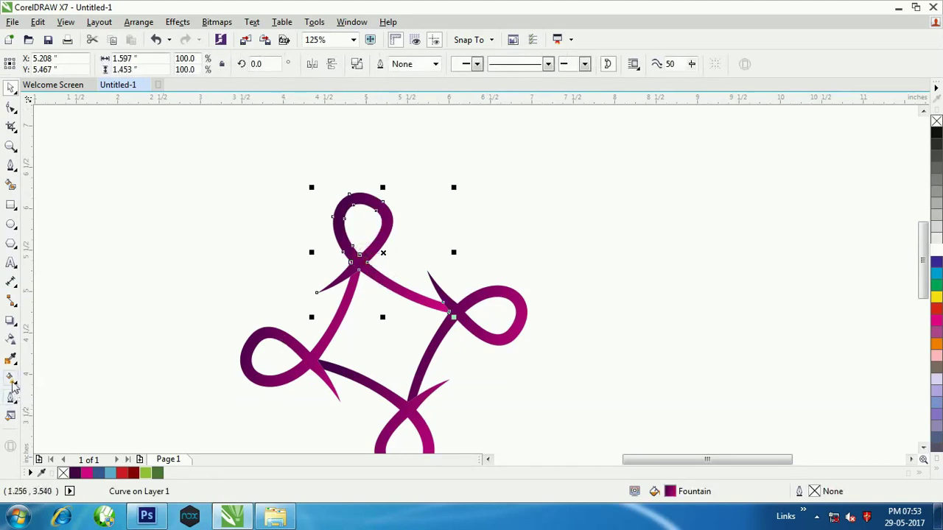
click(262, 383)
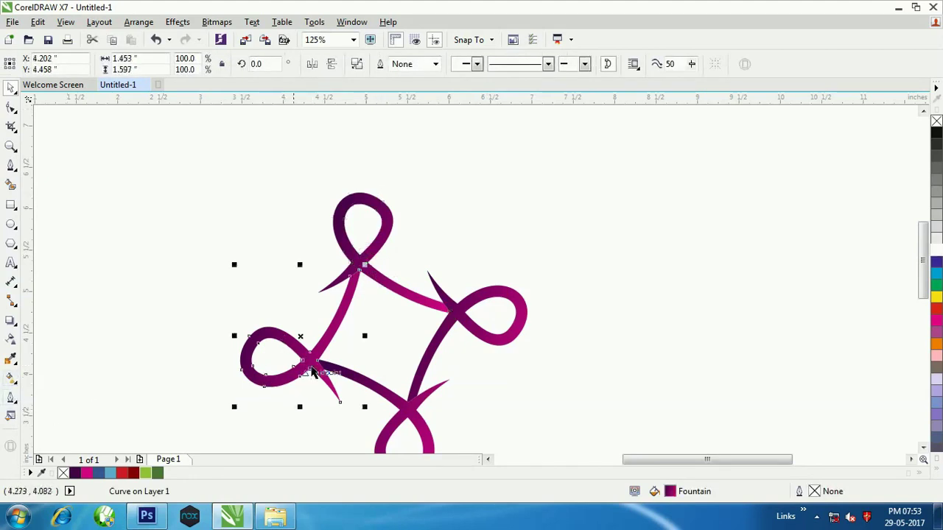
click(11, 379)
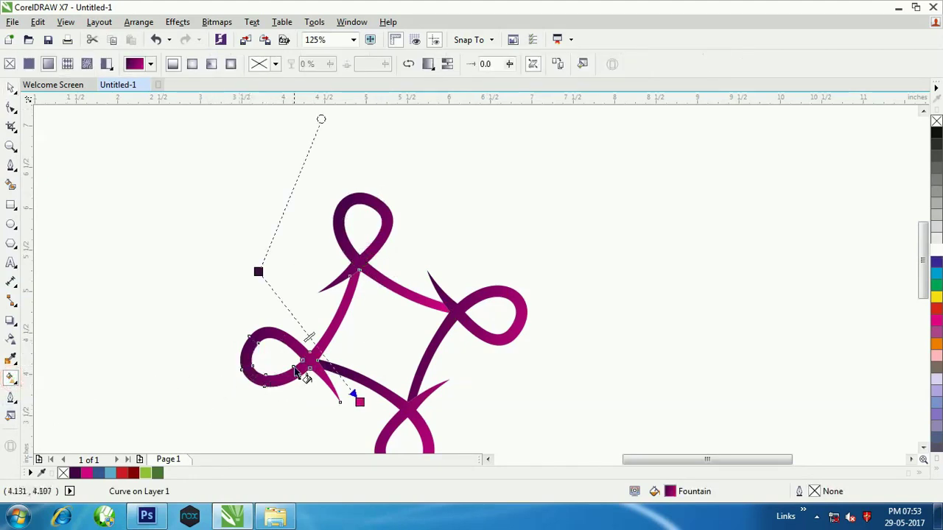
click(362, 213)
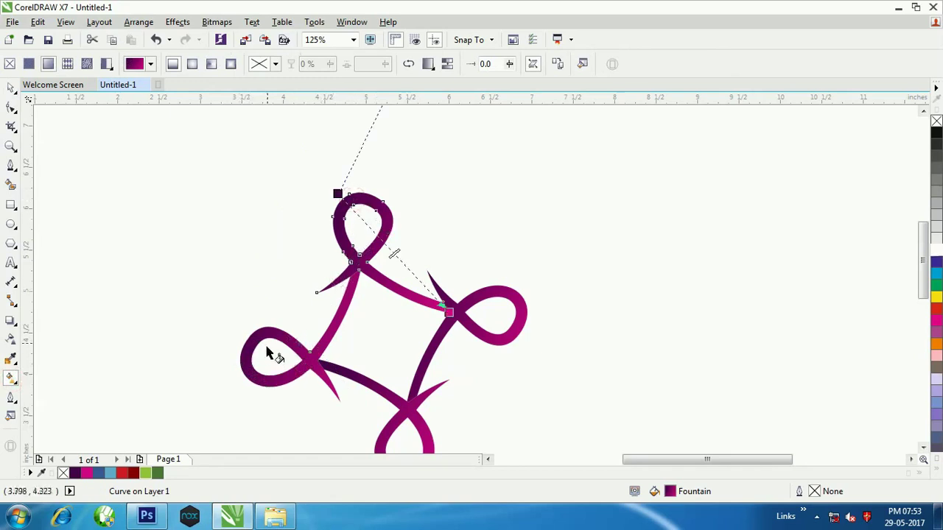
scroll(371, 226, up, 2)
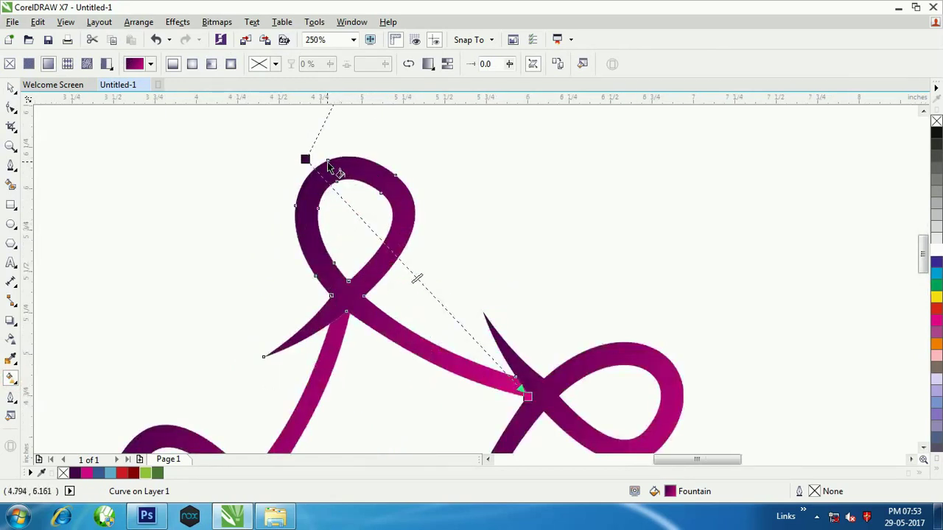
drag(329, 165, 327, 160)
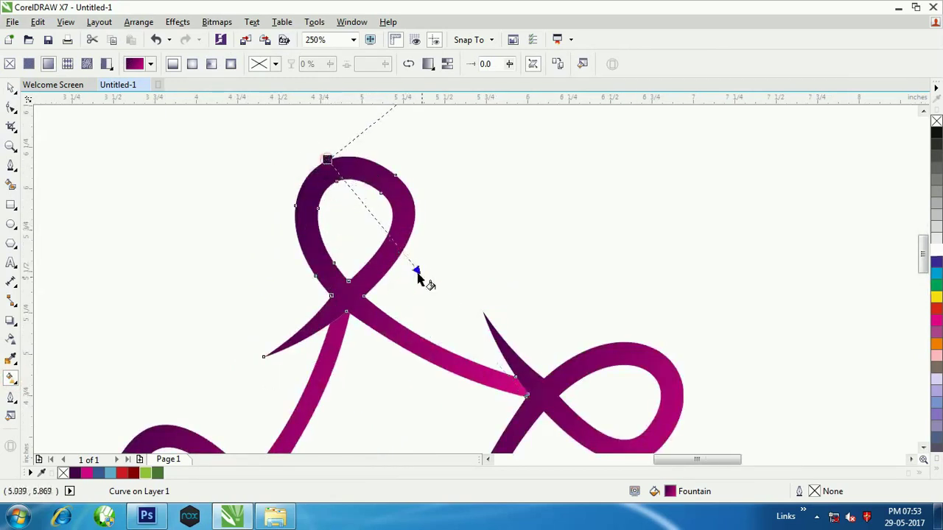
click(517, 393)
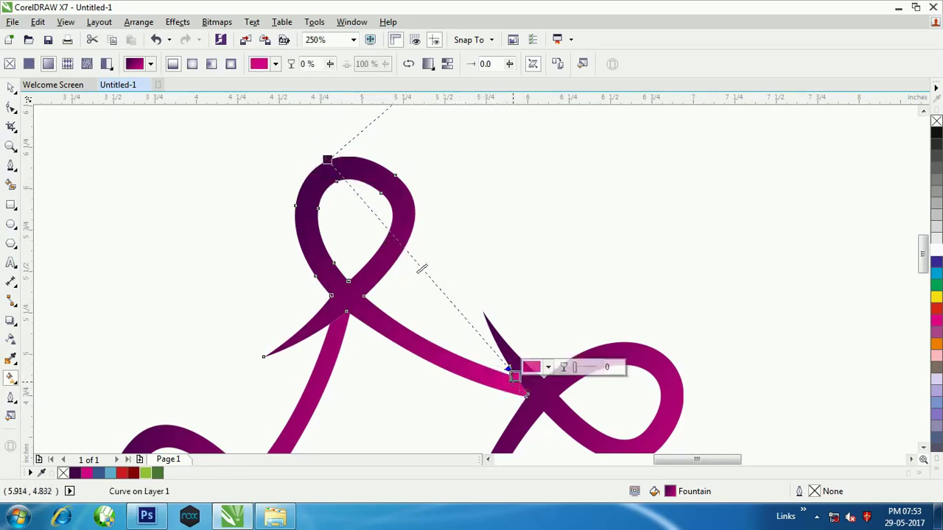
scroll(514, 395, up, 3)
scroll(501, 383, down, 4)
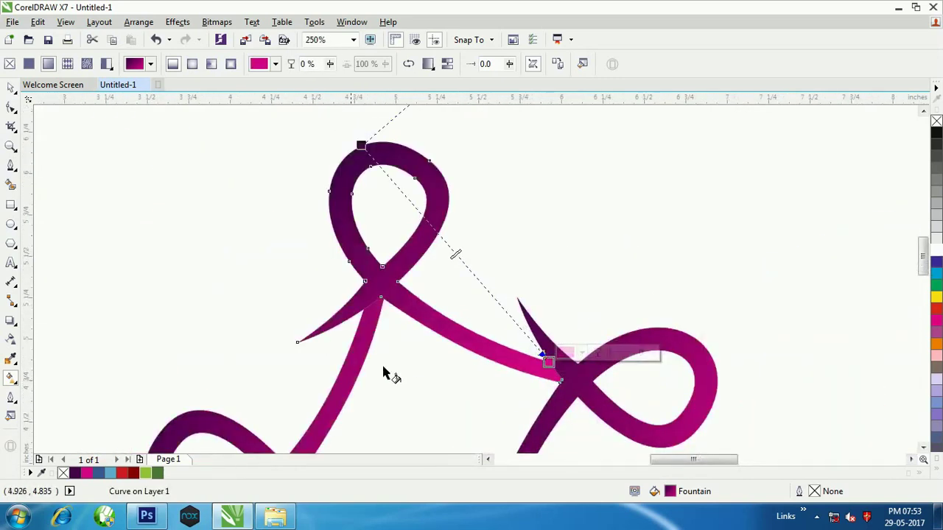
Run the left looped curve's gradient from its outer edge to the arm's end at the top loop, coloured dark blue to light blue
scroll(309, 318, down, 1)
click(300, 368)
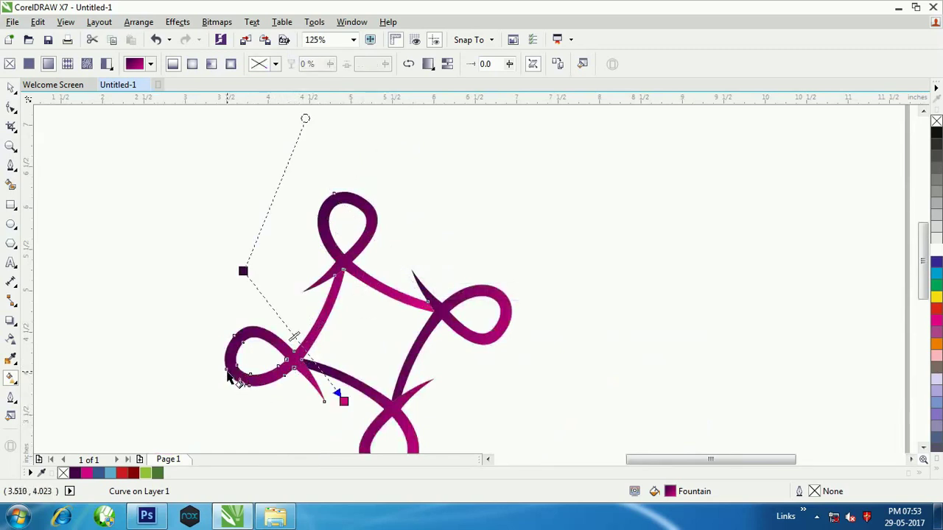
drag(227, 370, 336, 281)
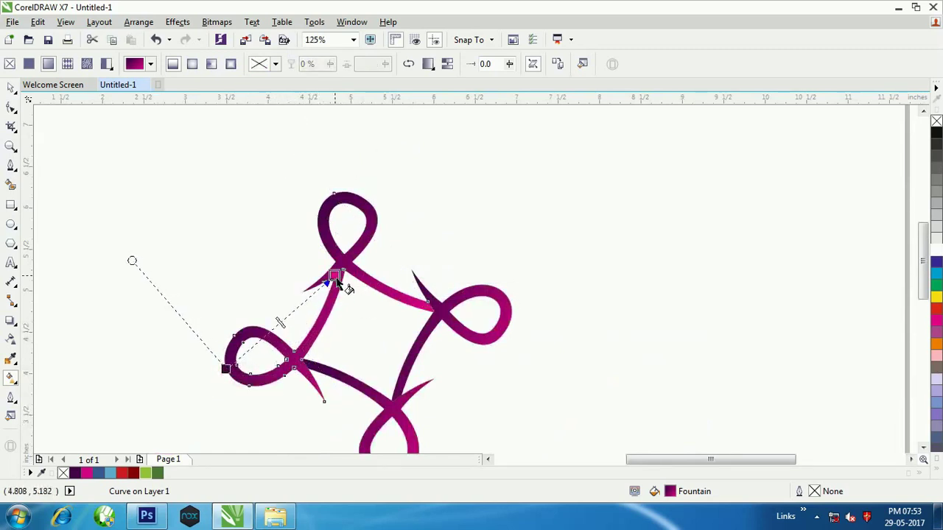
click(336, 281)
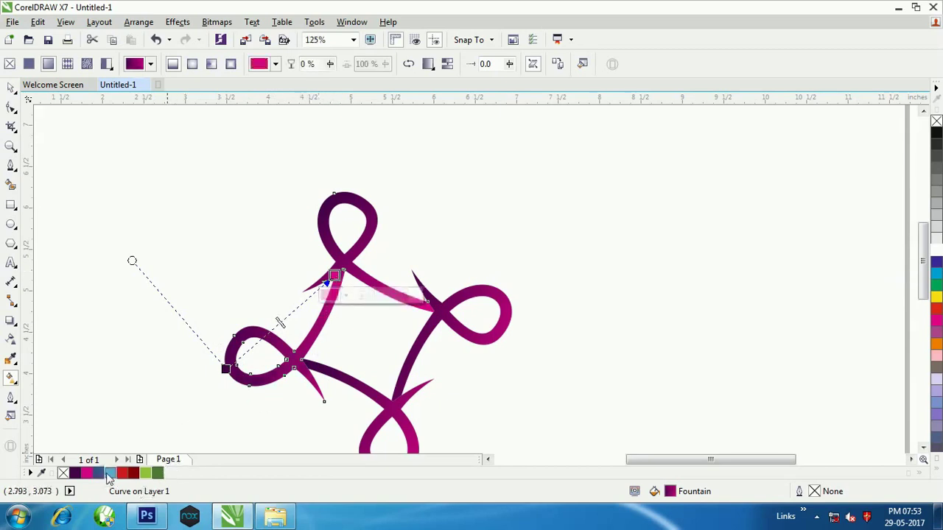
drag(109, 477, 334, 276)
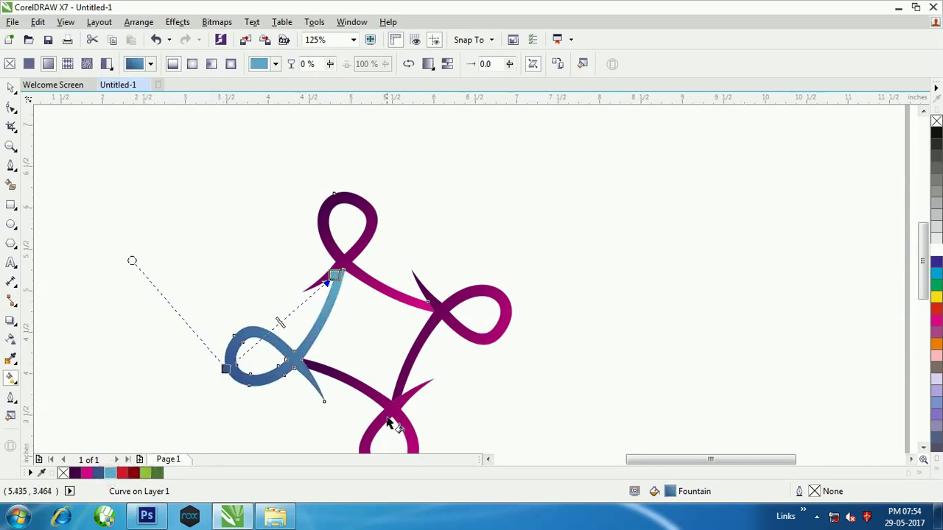
Run the bottom looped curve's gradient from its lower outer edge to the arm's end at the left loop, coloured dark red to red
click(391, 424)
scroll(397, 424, down, 2)
scroll(359, 399, up, 4)
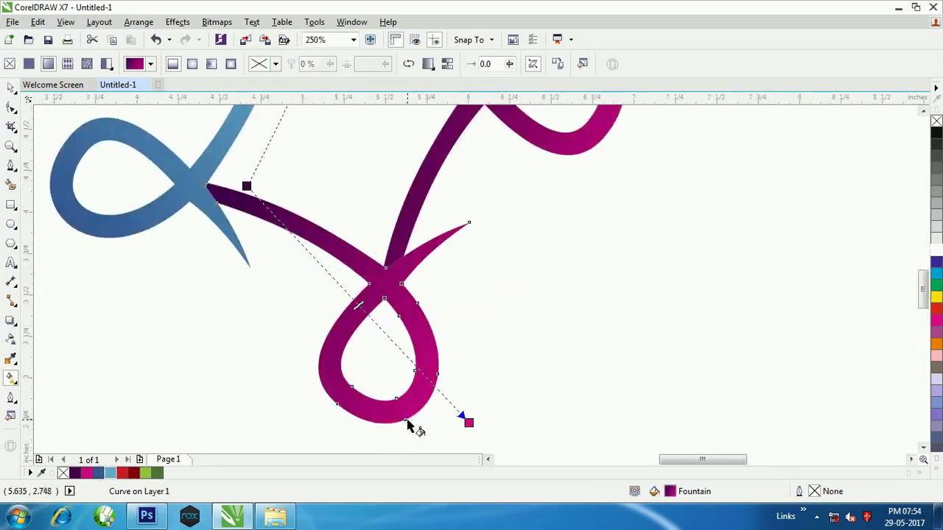
drag(406, 421, 224, 209)
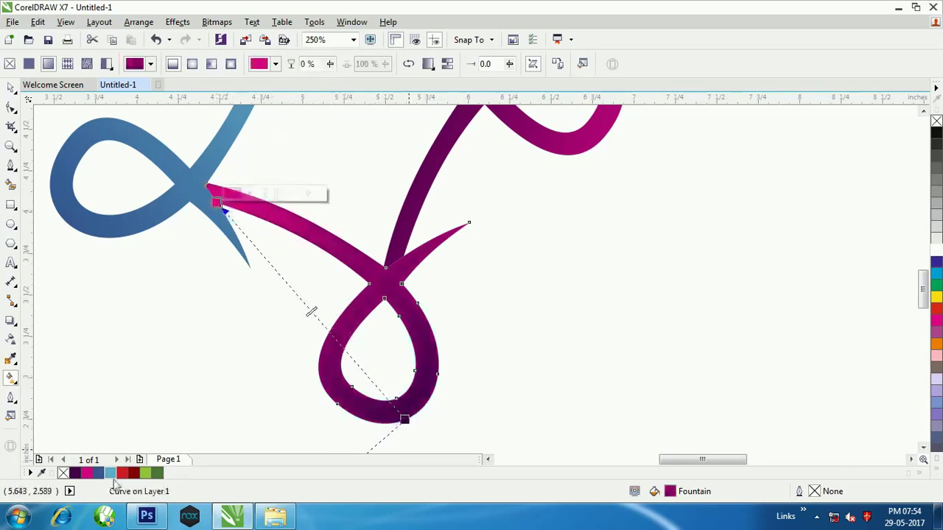
drag(137, 480, 405, 421)
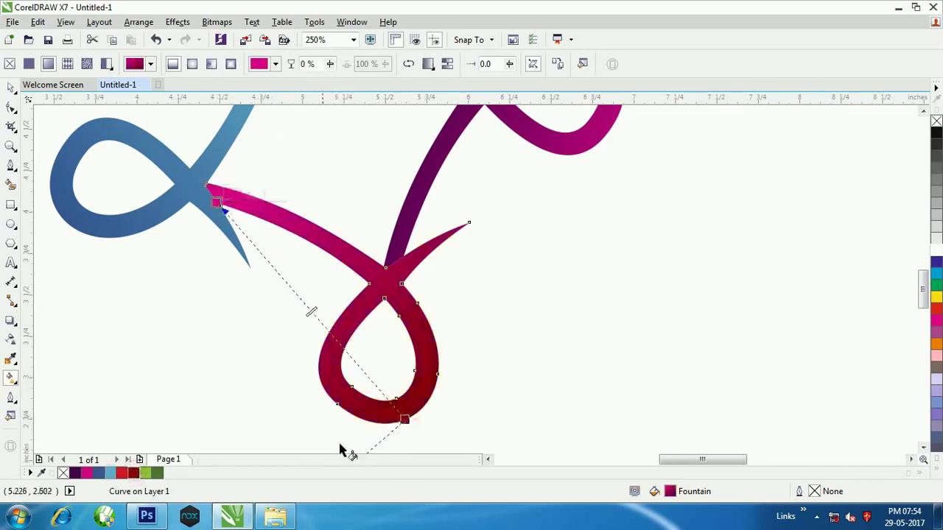
drag(214, 194, 217, 200)
Run the right looped curve's gradient from its outer edge to the arm's end at the bottom loop, coloured dark green to light green
scroll(200, 341, down, 3)
scroll(247, 276, up, 3)
click(247, 276)
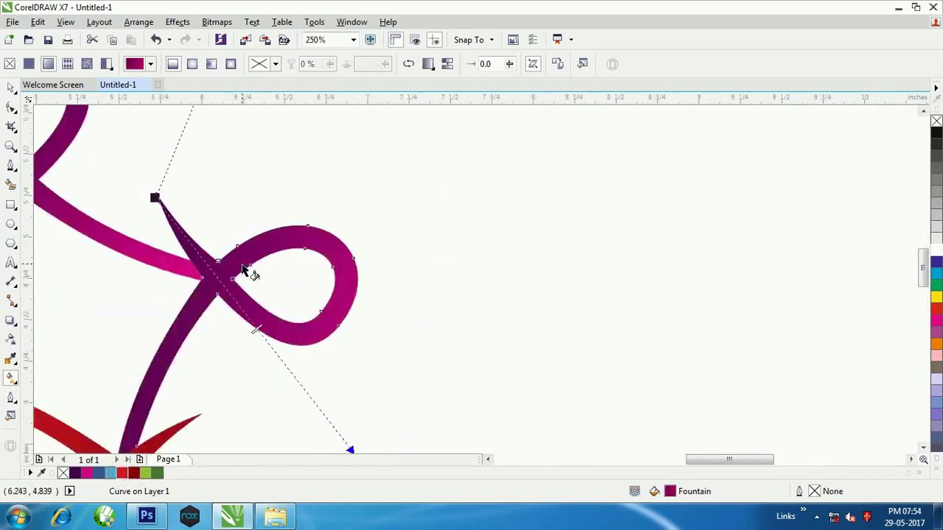
mouse_move(355, 260)
mouse_down()
mouse_move(157, 395)
mouse_move(135, 446)
mouse_up()
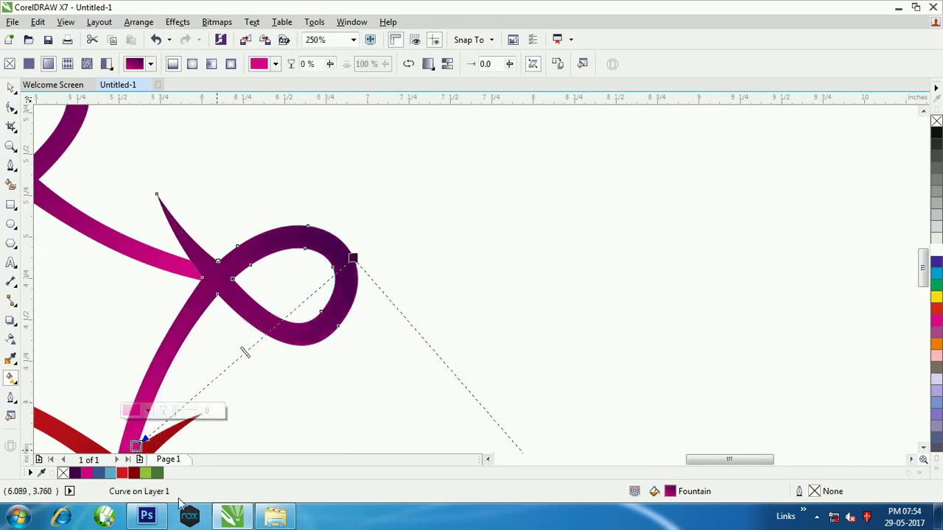
scroll(221, 383, down, 2)
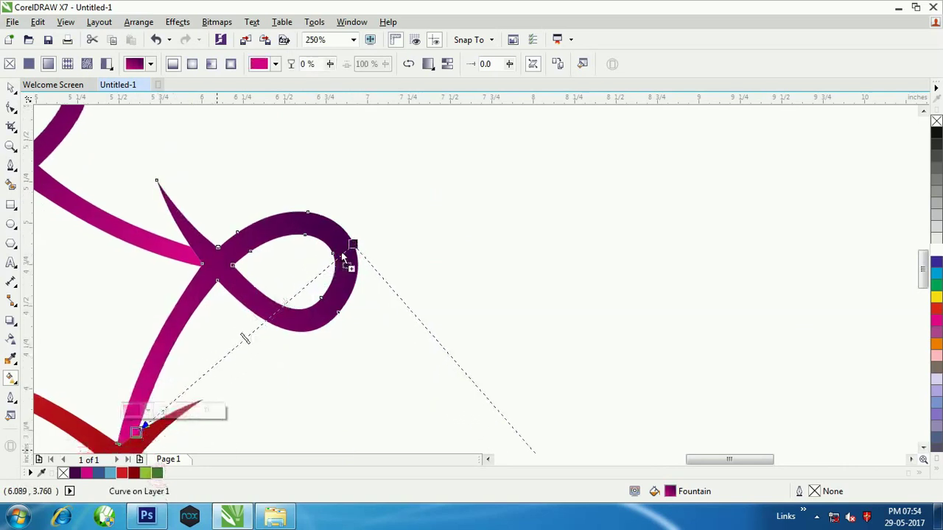
drag(357, 246, 356, 246)
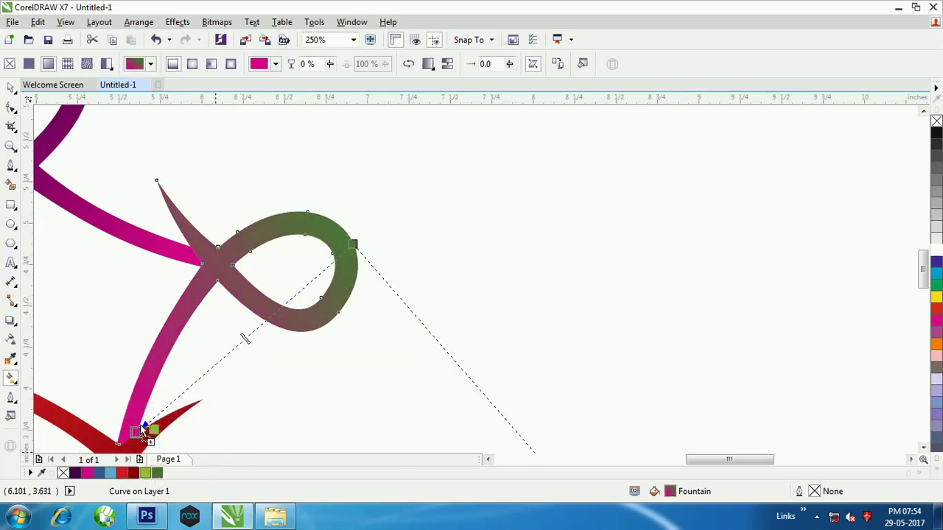
drag(143, 428, 135, 431)
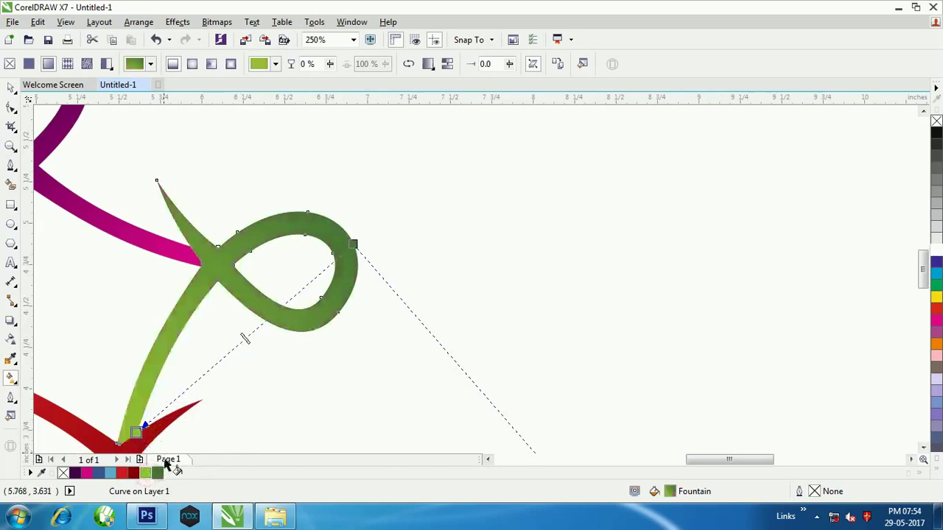
Group the four gradient-filled looped curves into a single object and deselect it
click(12, 88)
scroll(398, 258, down, 5)
click(495, 237)
drag(213, 173, 418, 343)
right_click(370, 275)
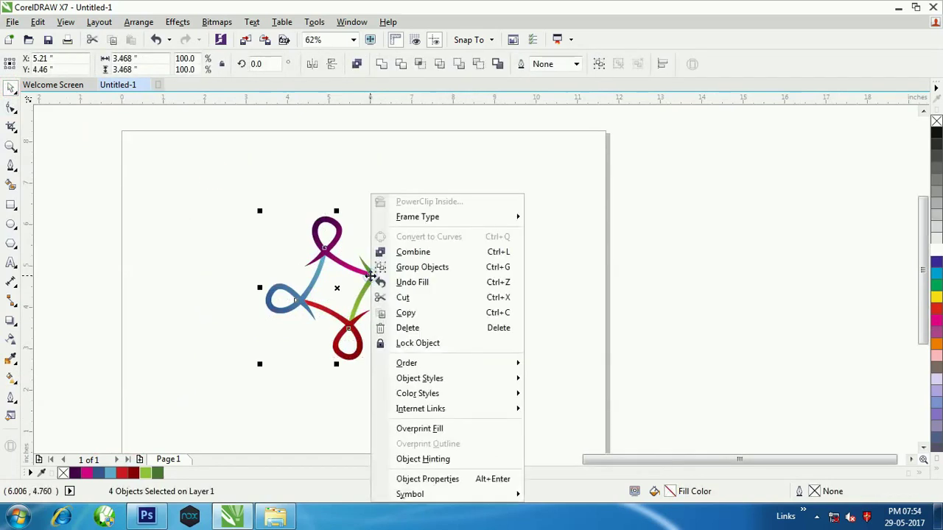
click(412, 271)
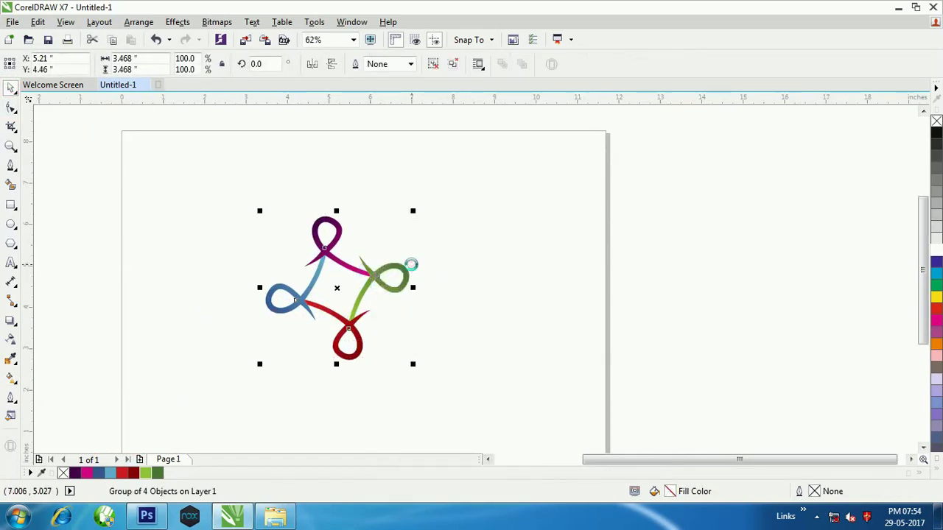
click(380, 291)
scroll(369, 278, up, 2)
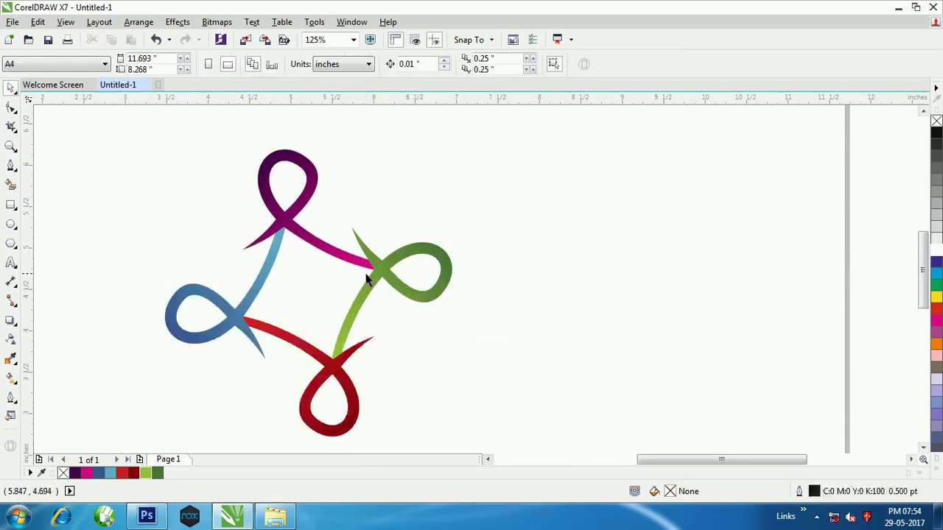
click(11, 145)
click(139, 65)
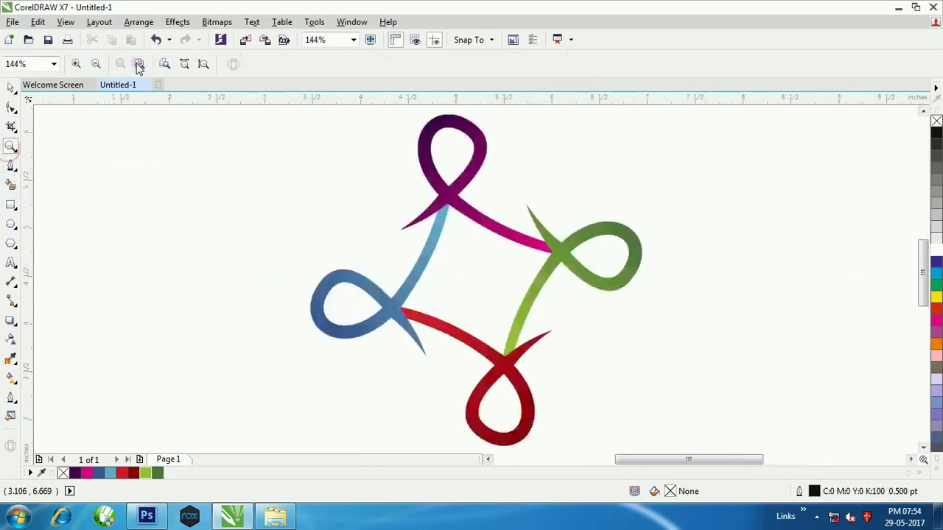
scroll(177, 243, down, 2)
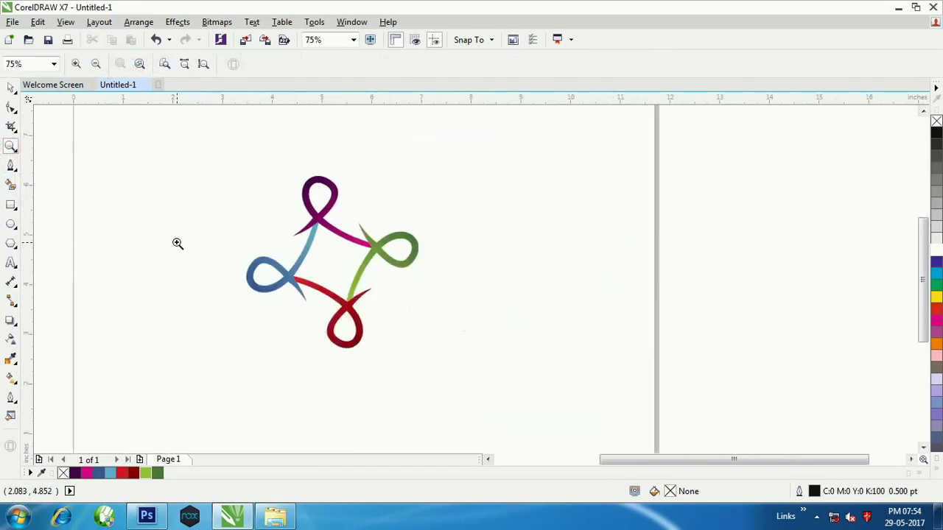
drag(196, 153, 659, 385)
click(10, 87)
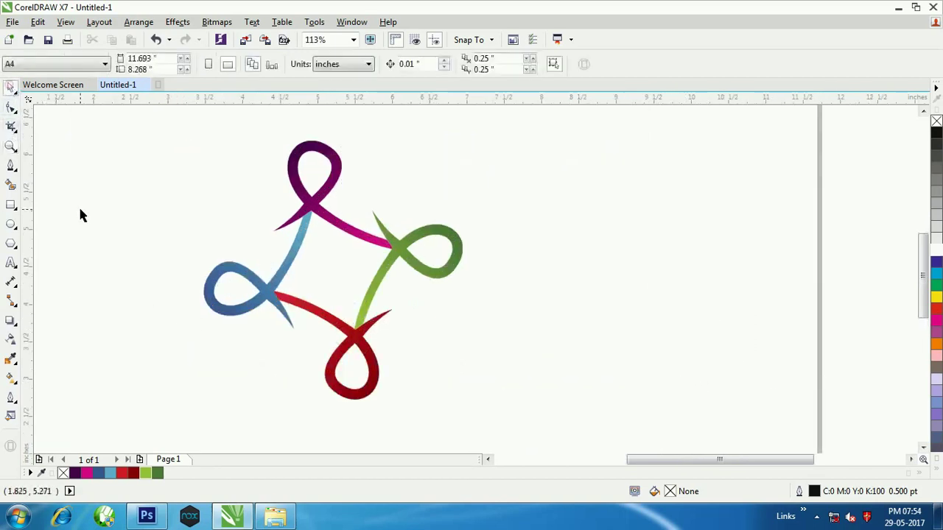